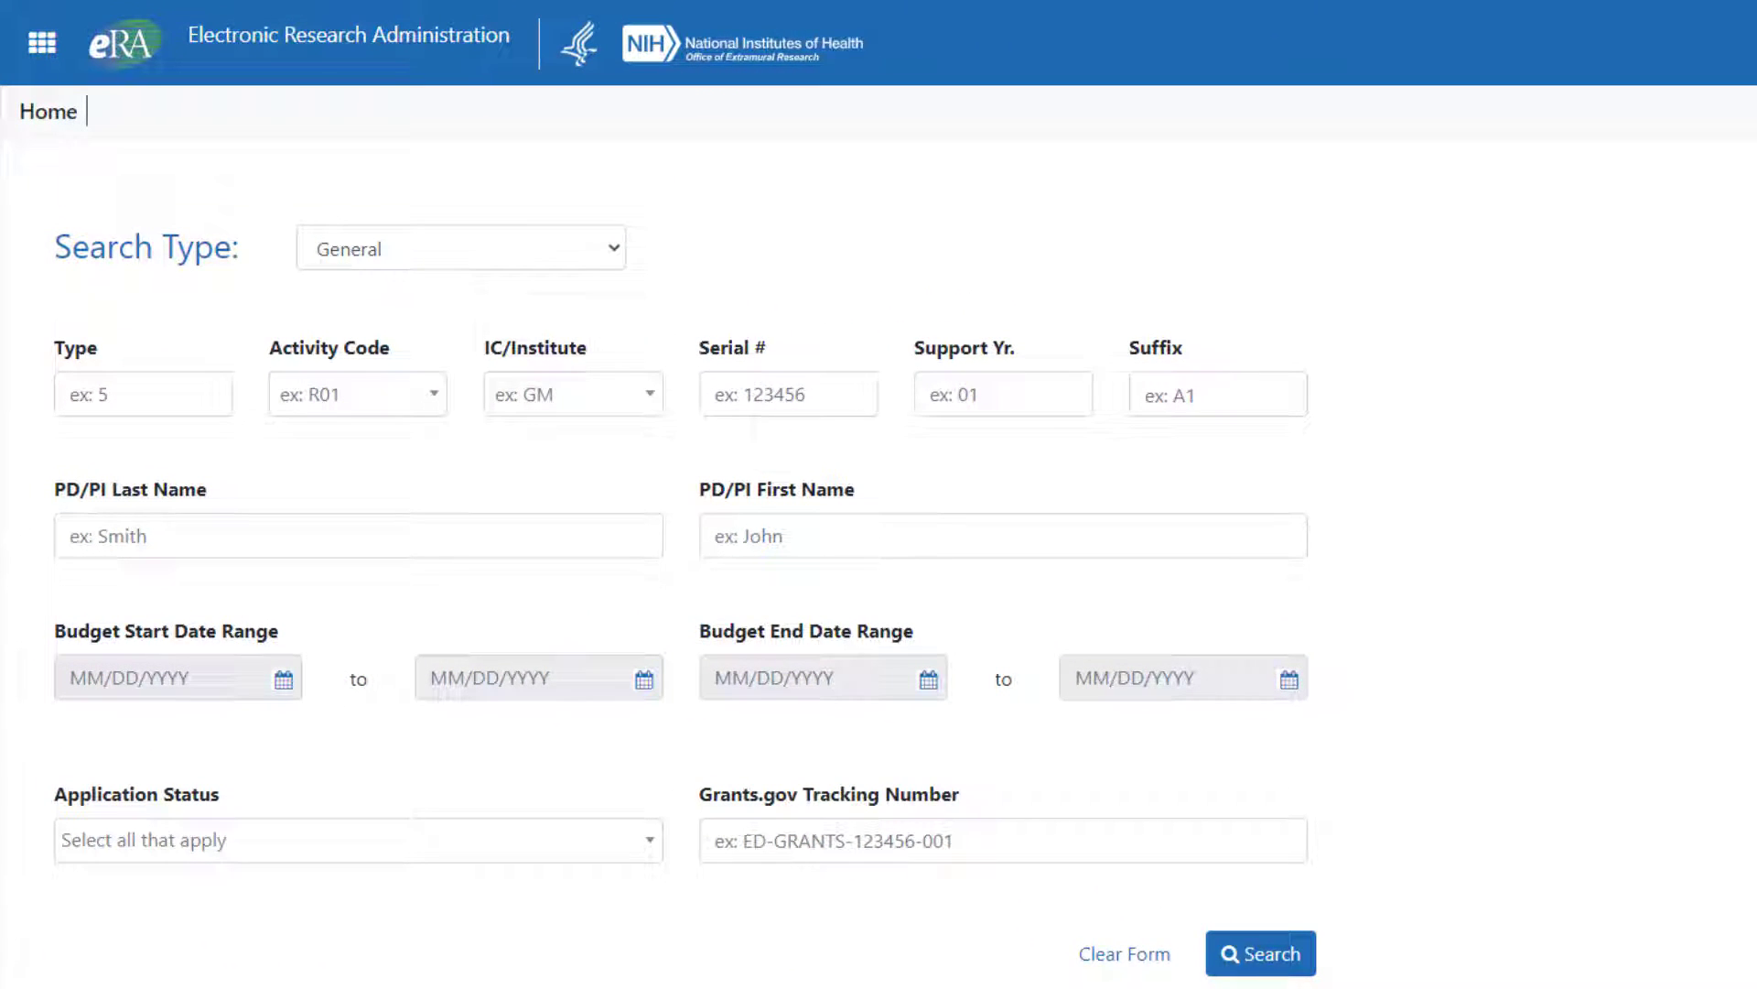
{"action": "key", "text": "alt+Down"}
{"action": "key", "text": "Down"}
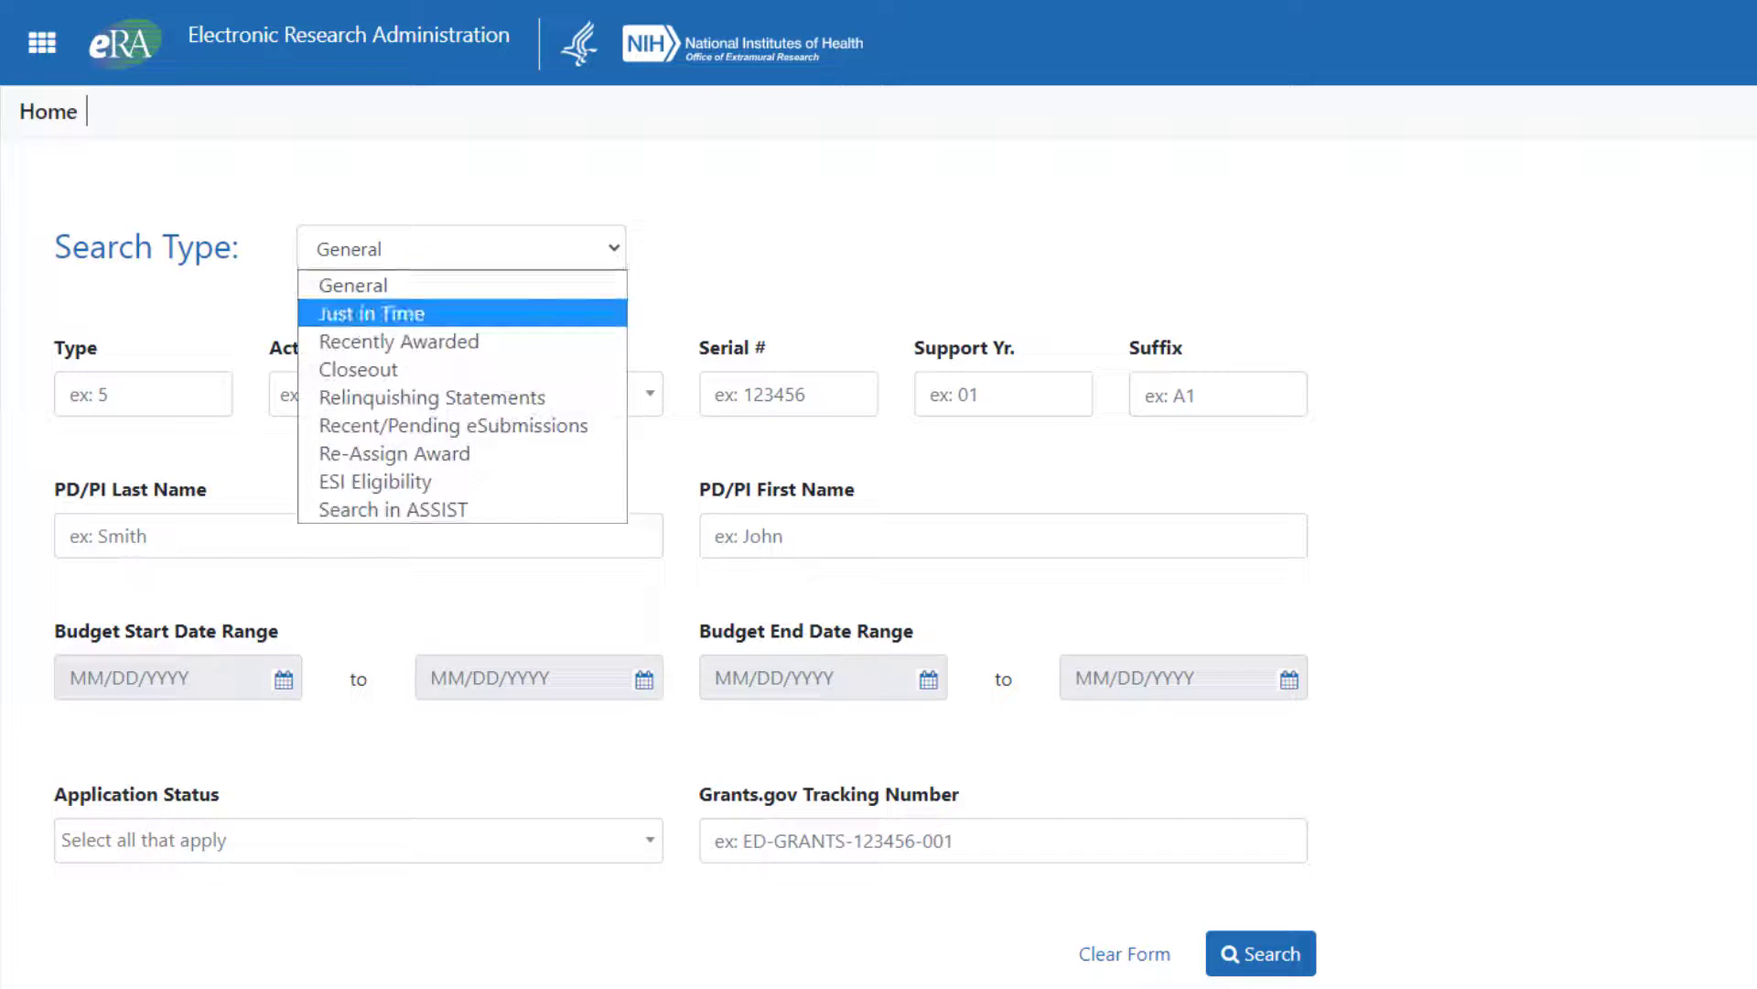
{"action": "key", "text": "Down"}
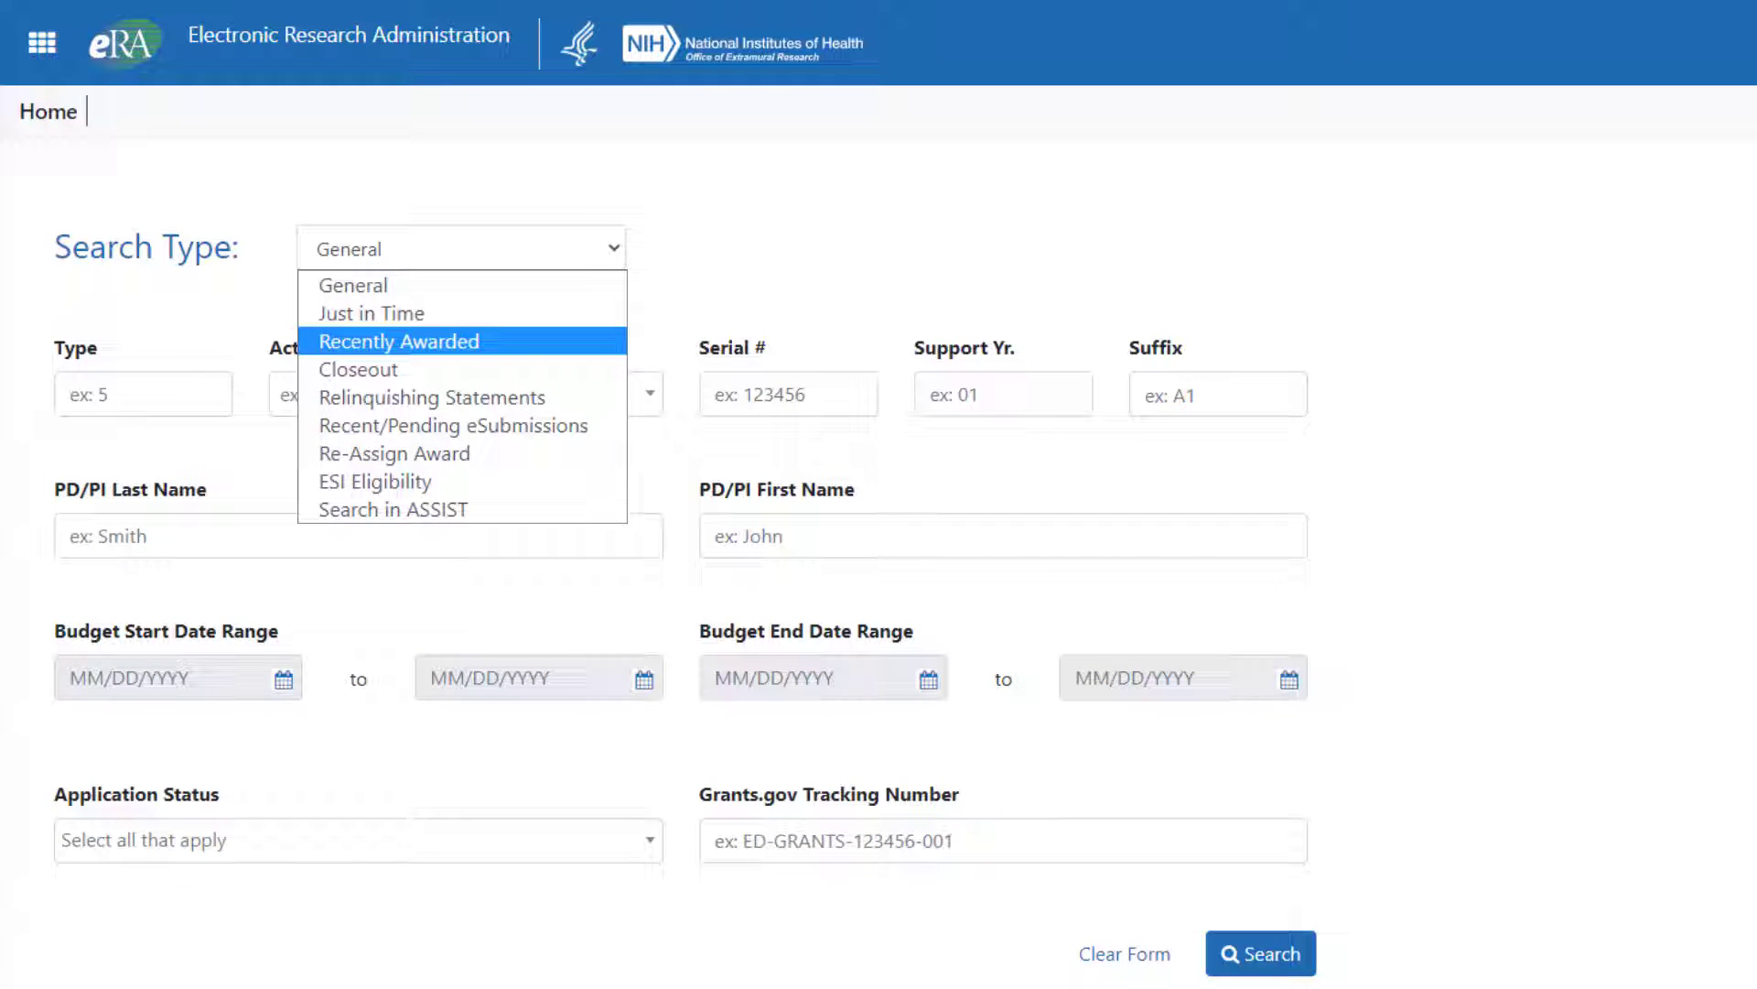
{"action": "key", "text": "Down"}
{"action": "key", "text": "Down"}
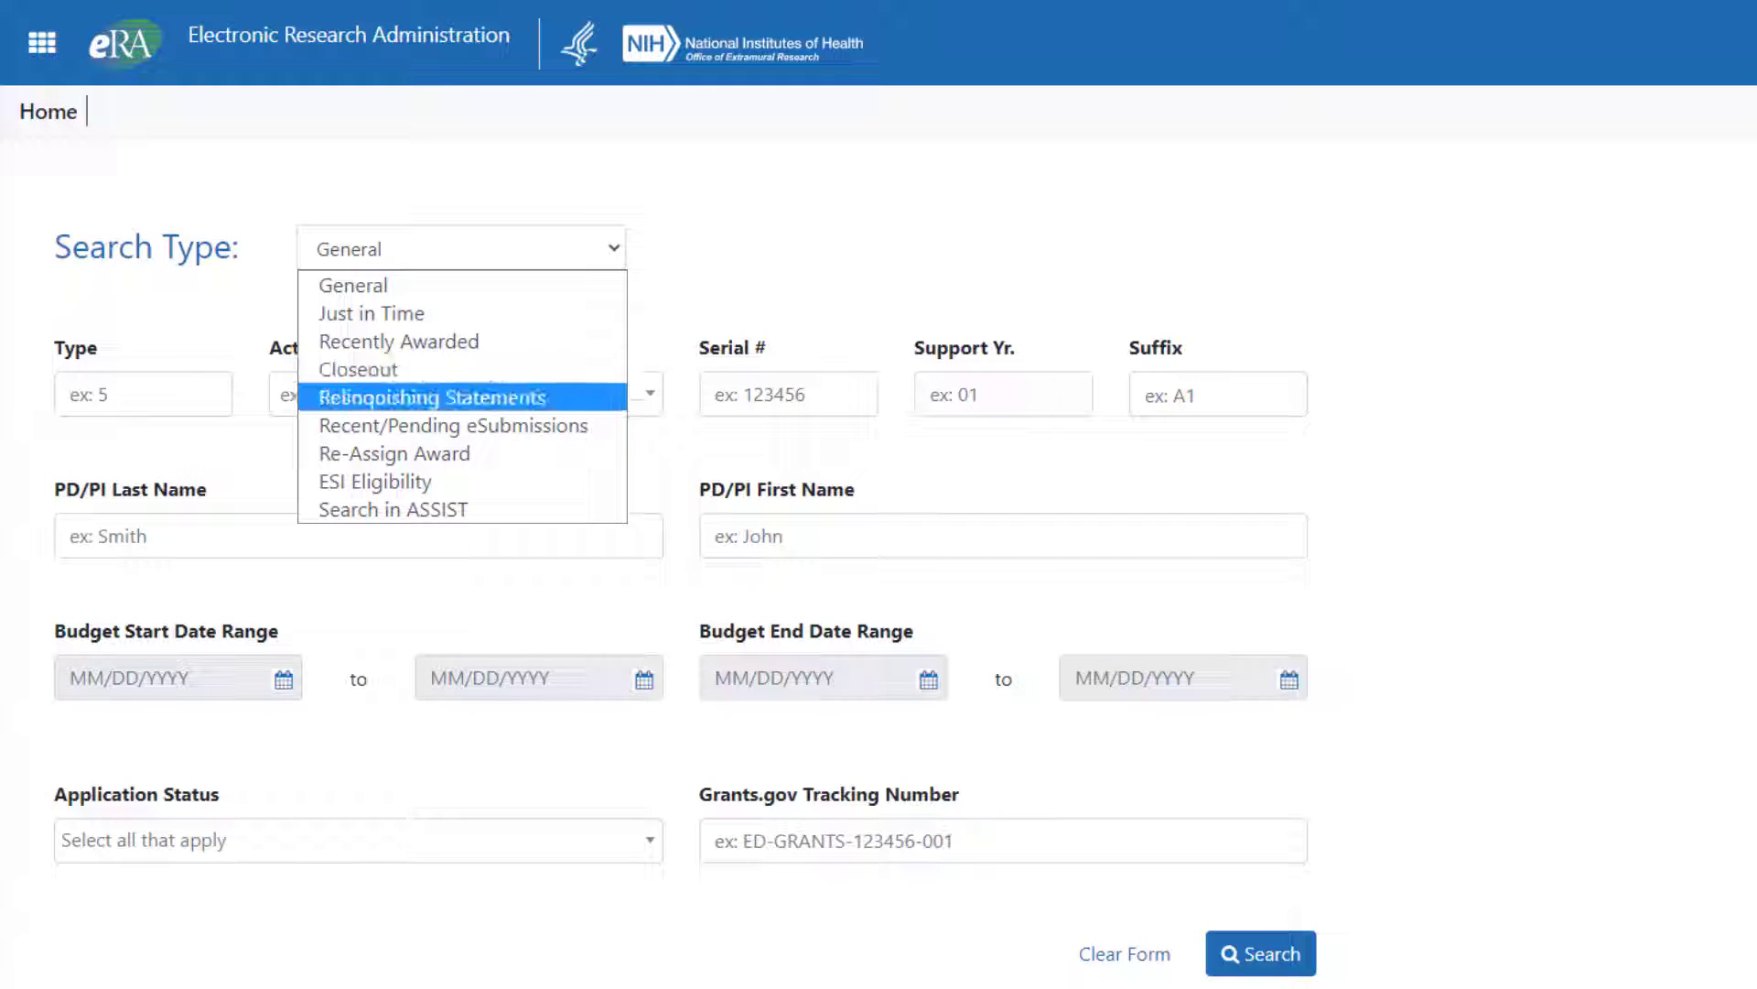
{"action": "key", "text": "Down"}
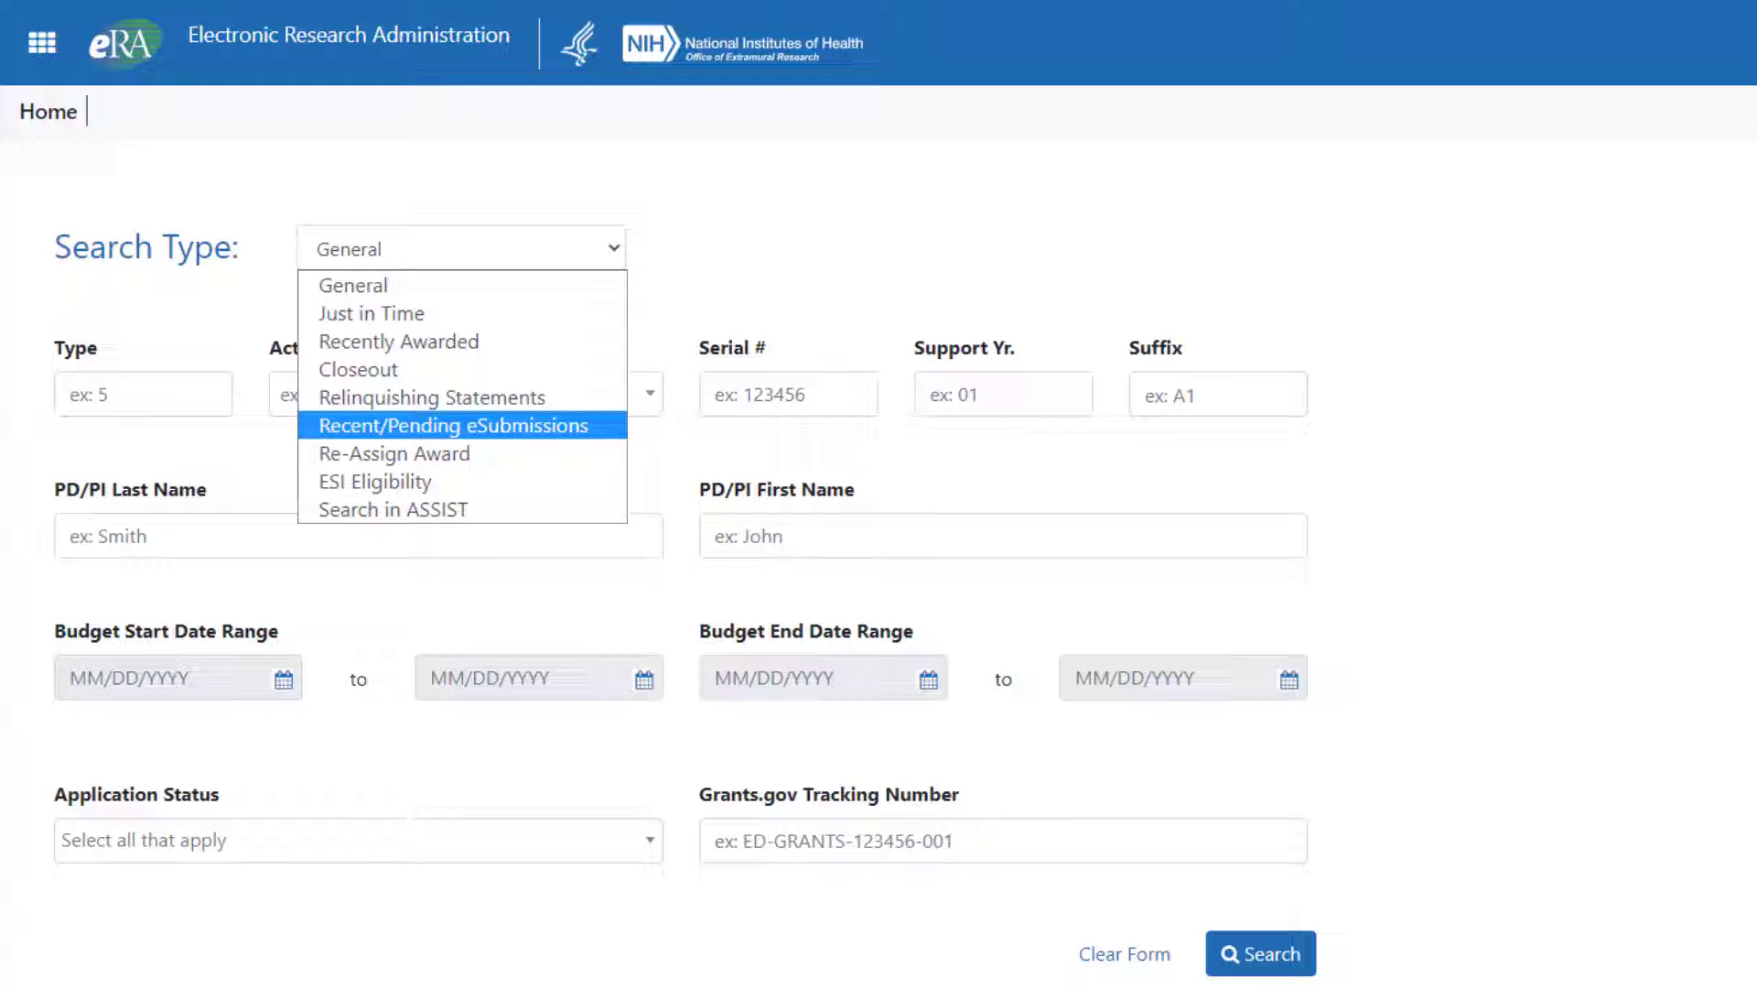
{"action": "key", "text": "Down"}
{"action": "key", "text": "Down"}
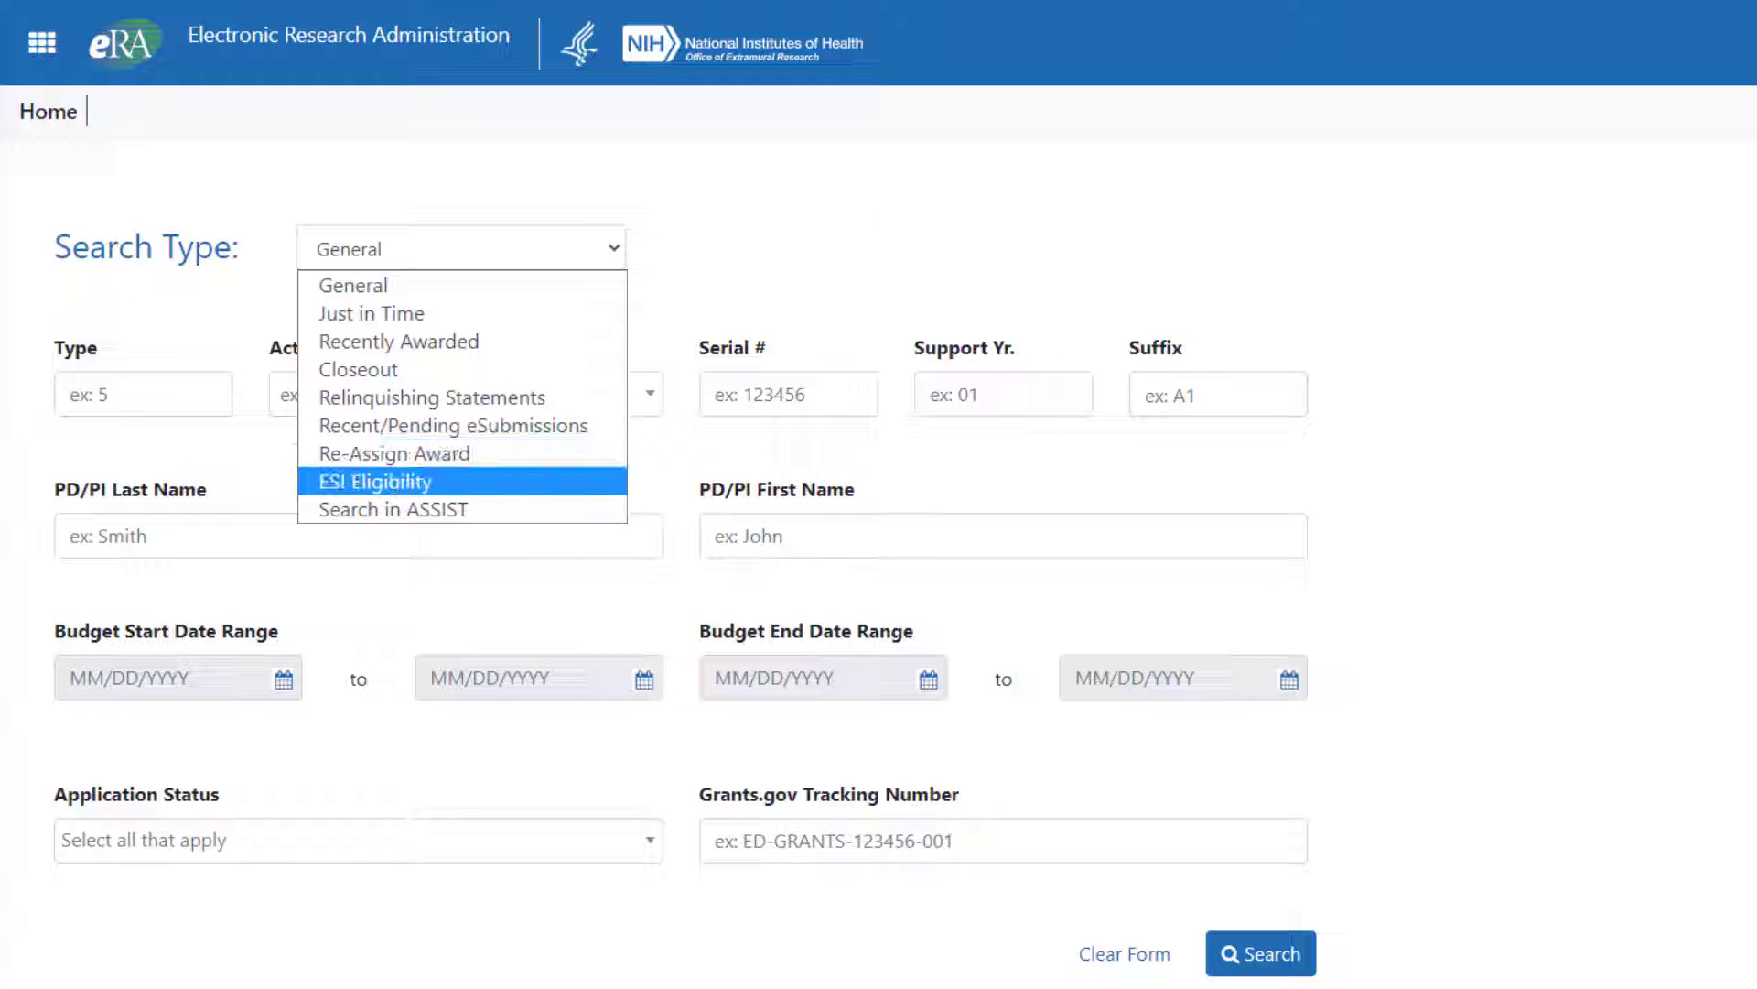
{"action": "key", "text": "Down"}
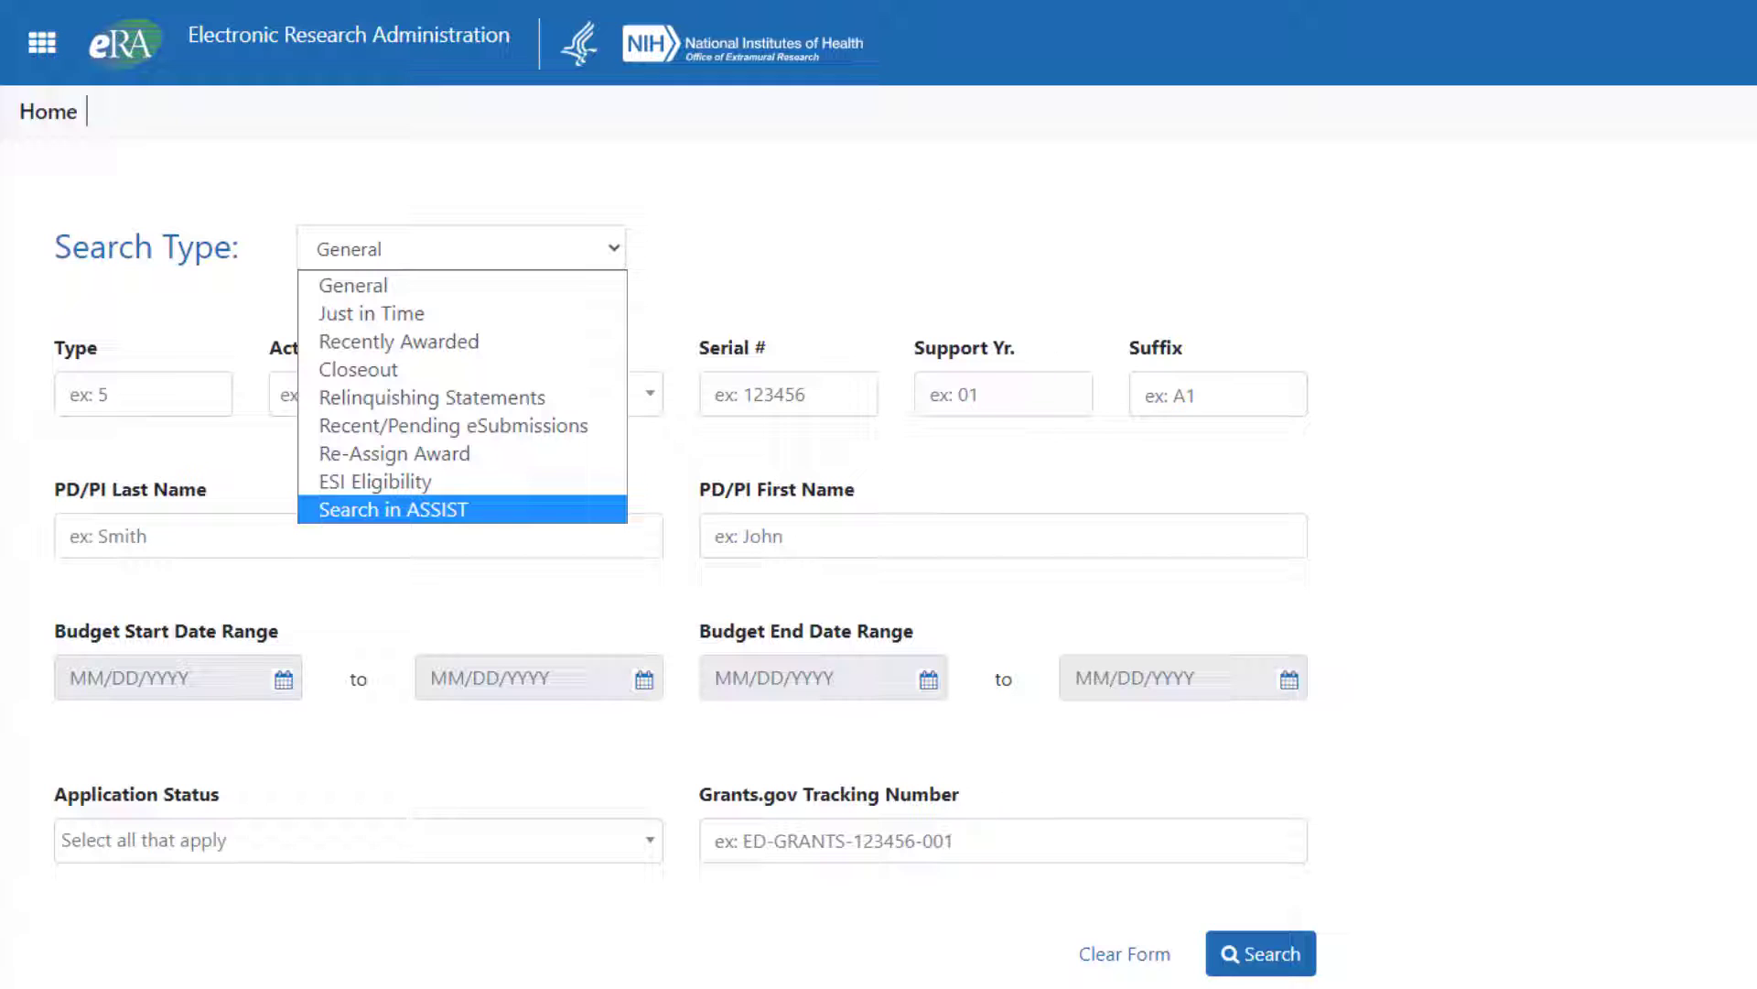
{"action": "key", "text": "Escape"}
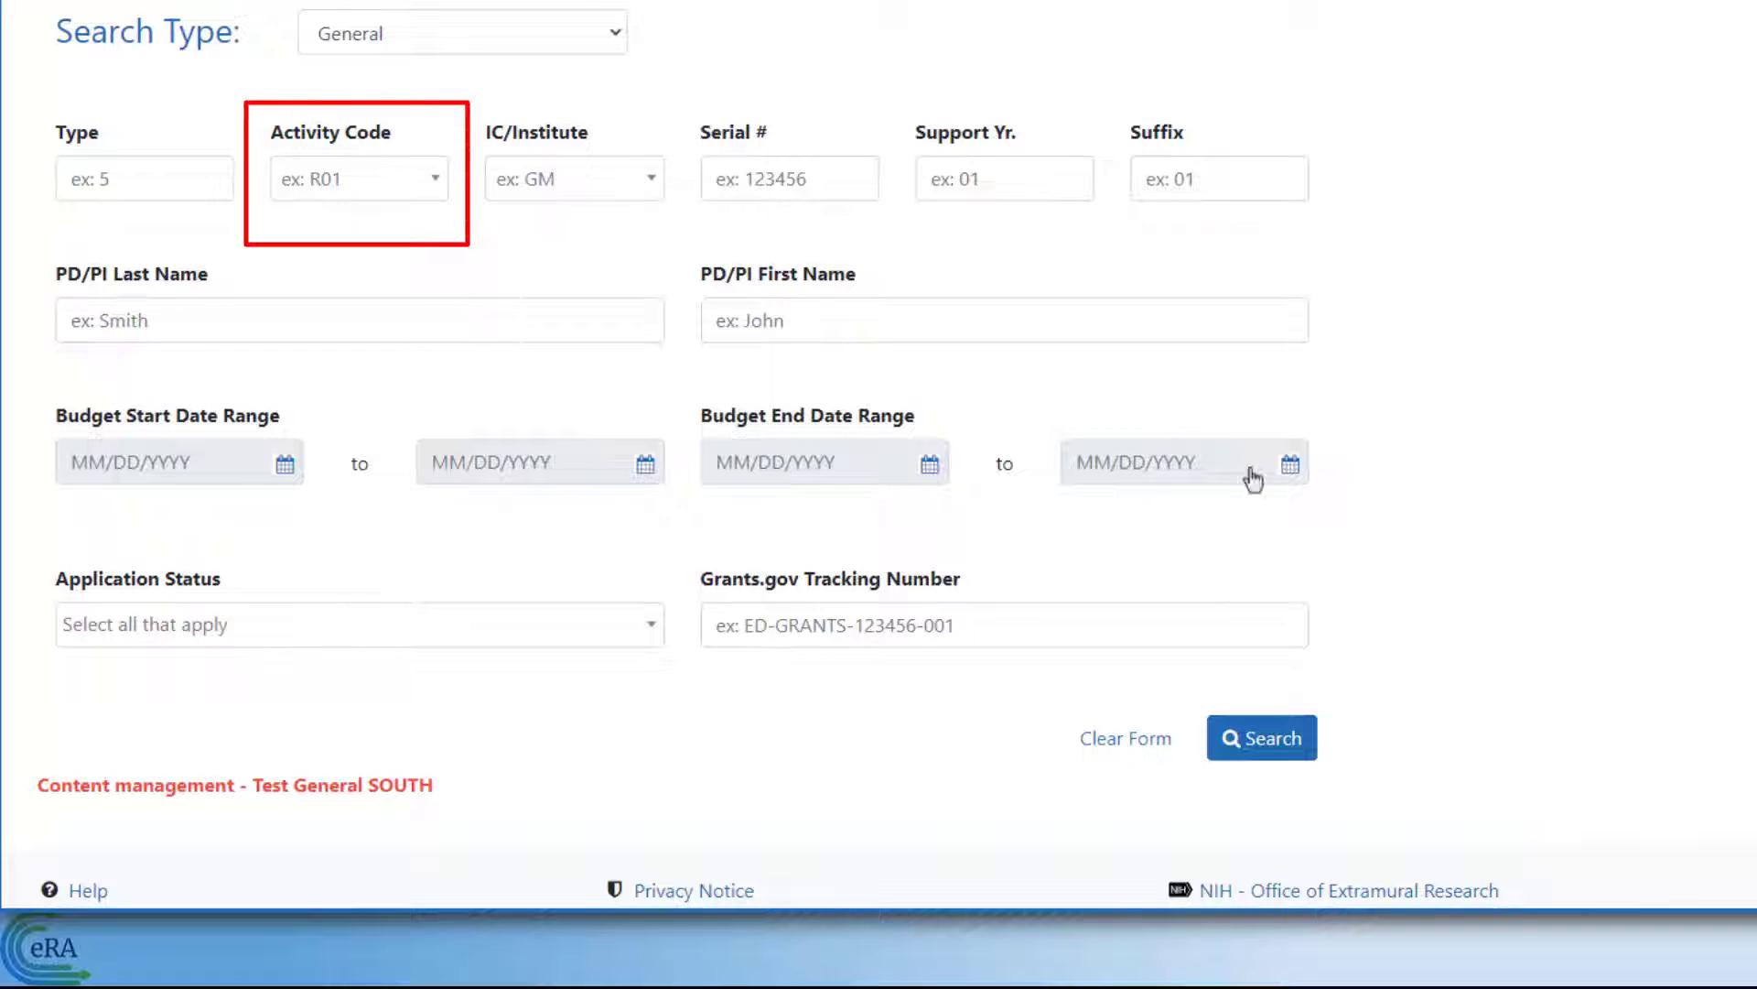
Step: Set Activity Code to R01 (Research Project) and enter the PD/PI's last and first name
{"action": "left_click", "coordinate": [396, 187]}
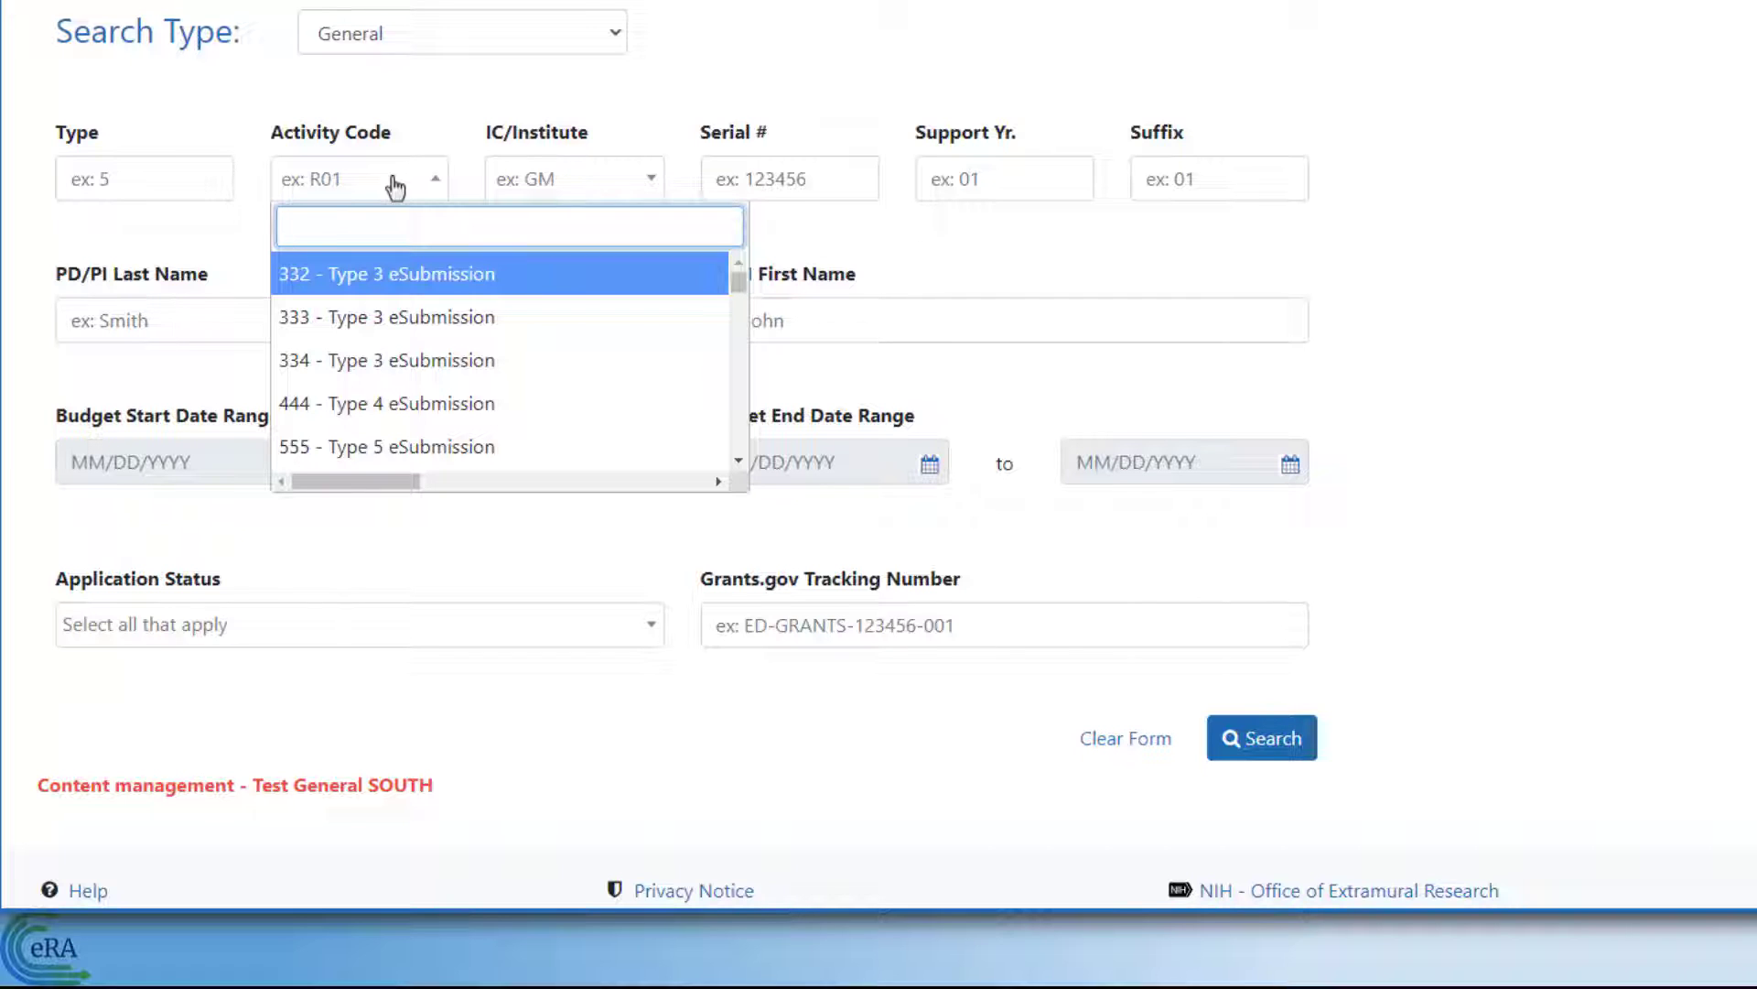
{"action": "type", "text": "R"}
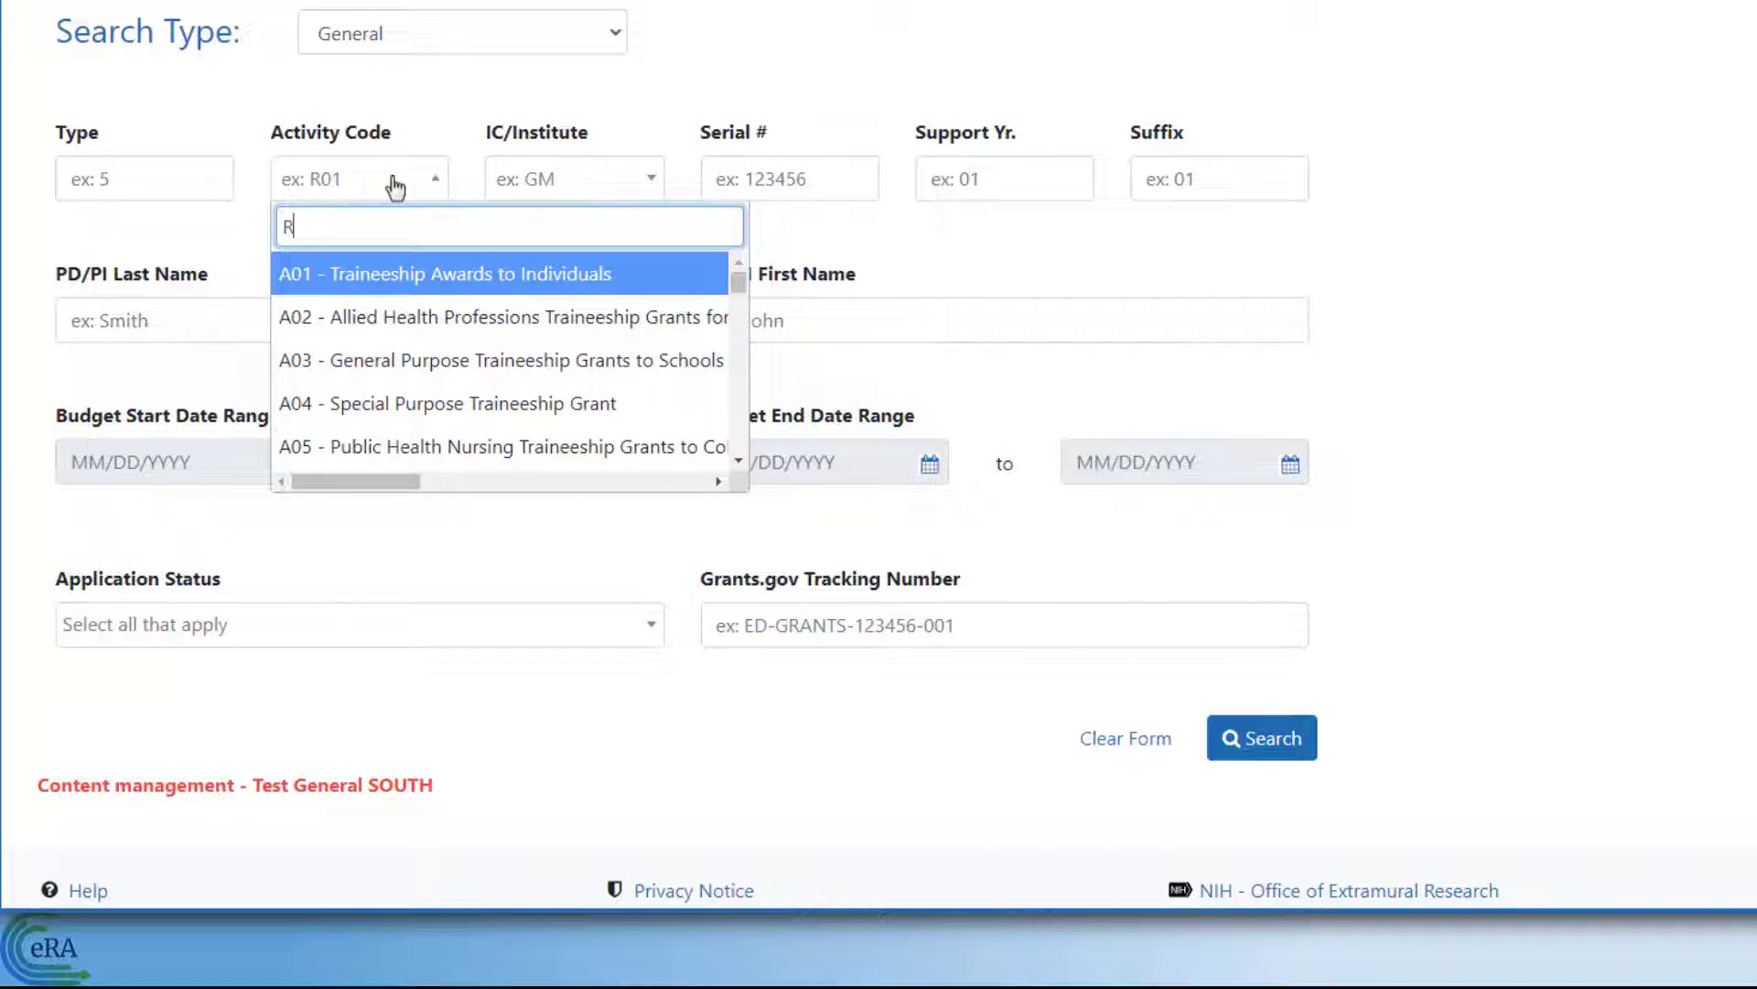
{"action": "type", "text": "0"}
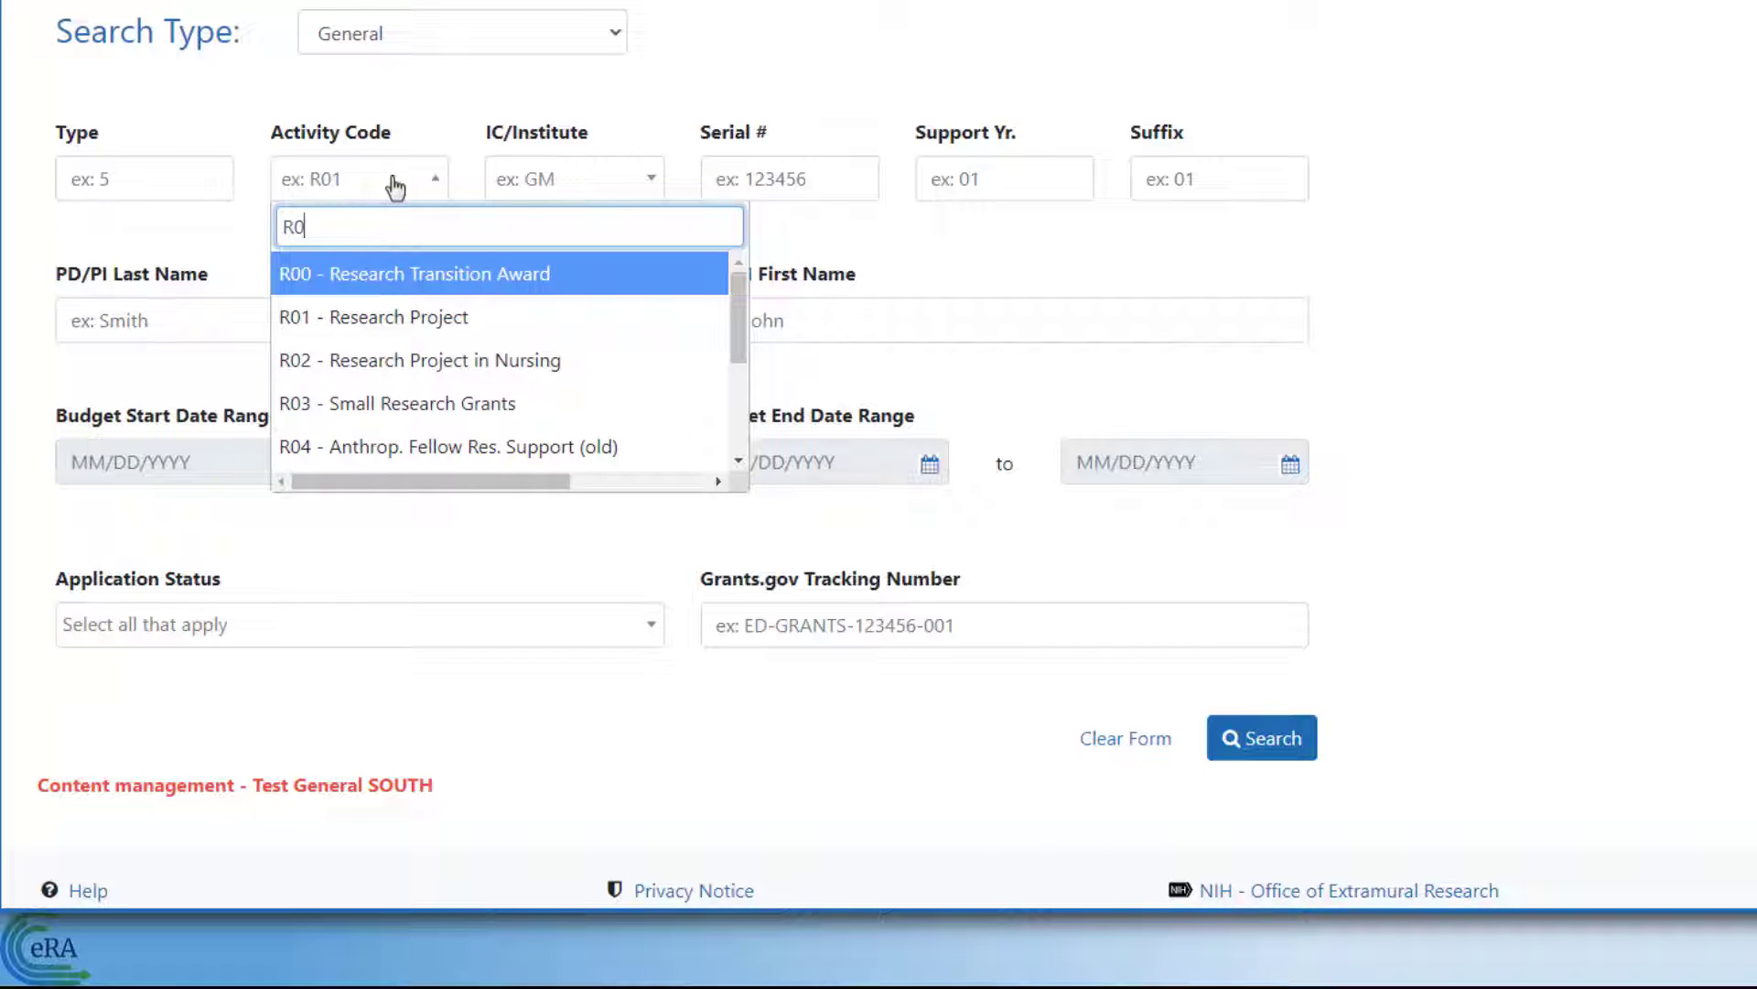
{"action": "left_click", "coordinate": [331, 318]}
{"action": "left_click", "coordinate": [196, 321]}
{"action": "type", "text": "Rogers"}
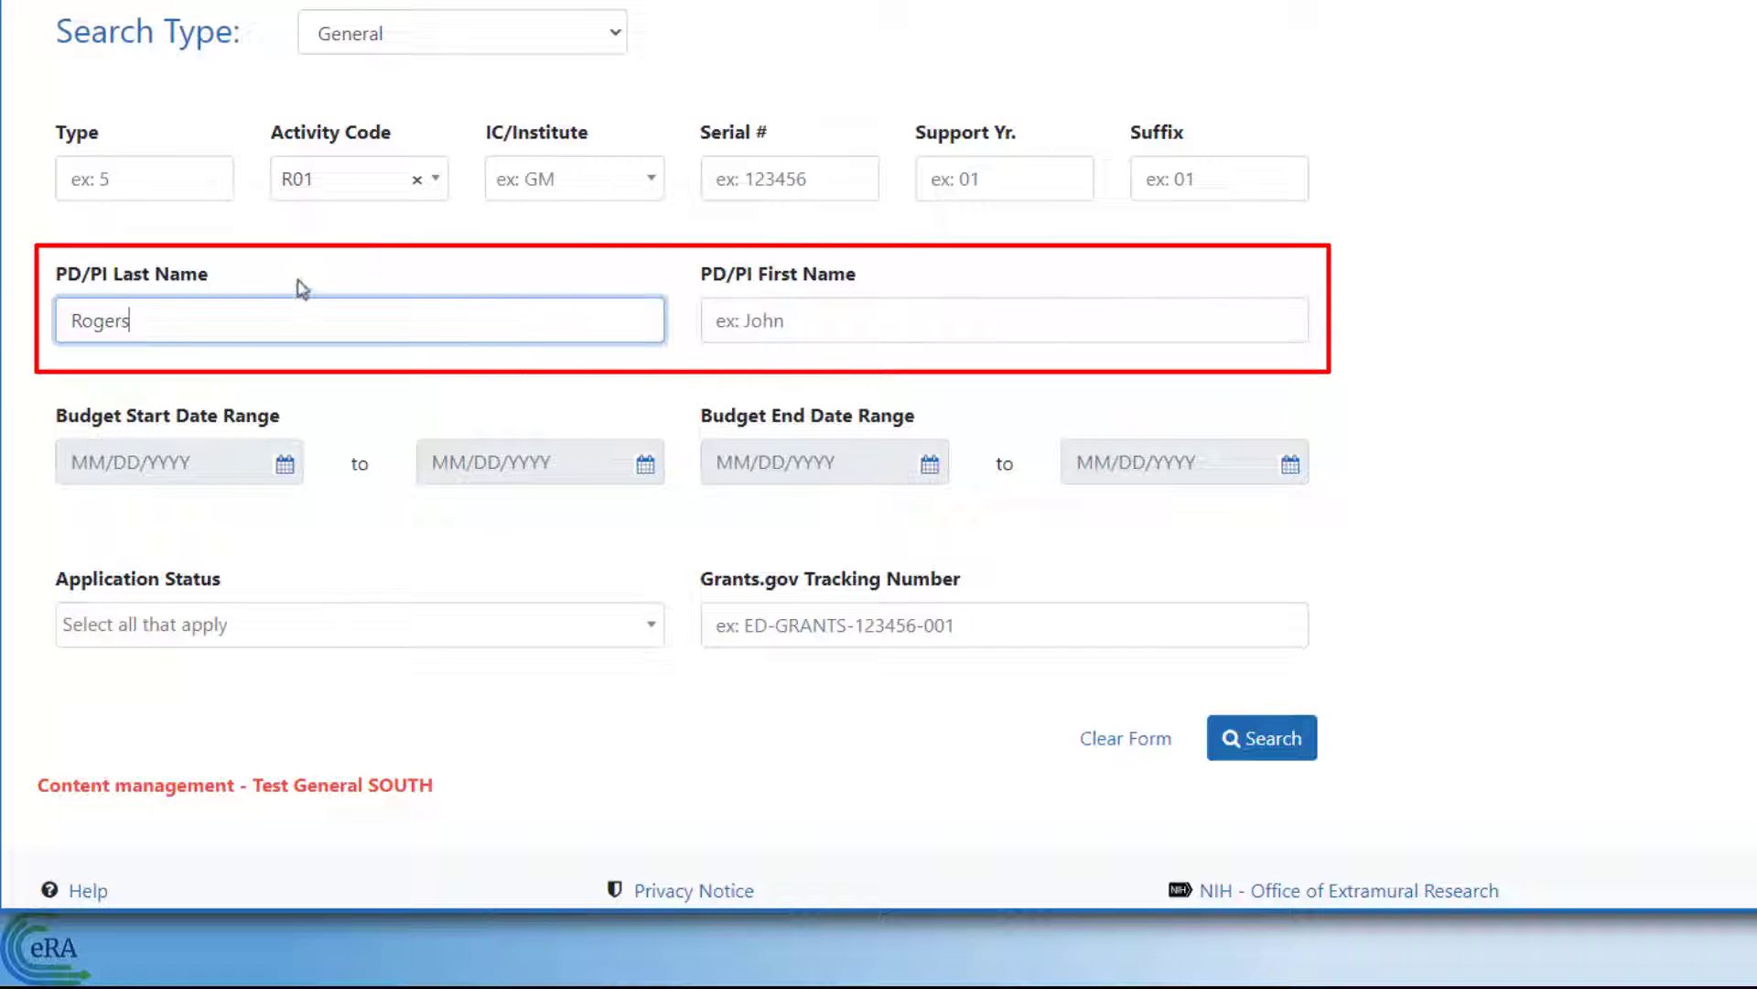
{"action": "left_click", "coordinate": [852, 320]}
{"action": "type", "text": "Stev"}
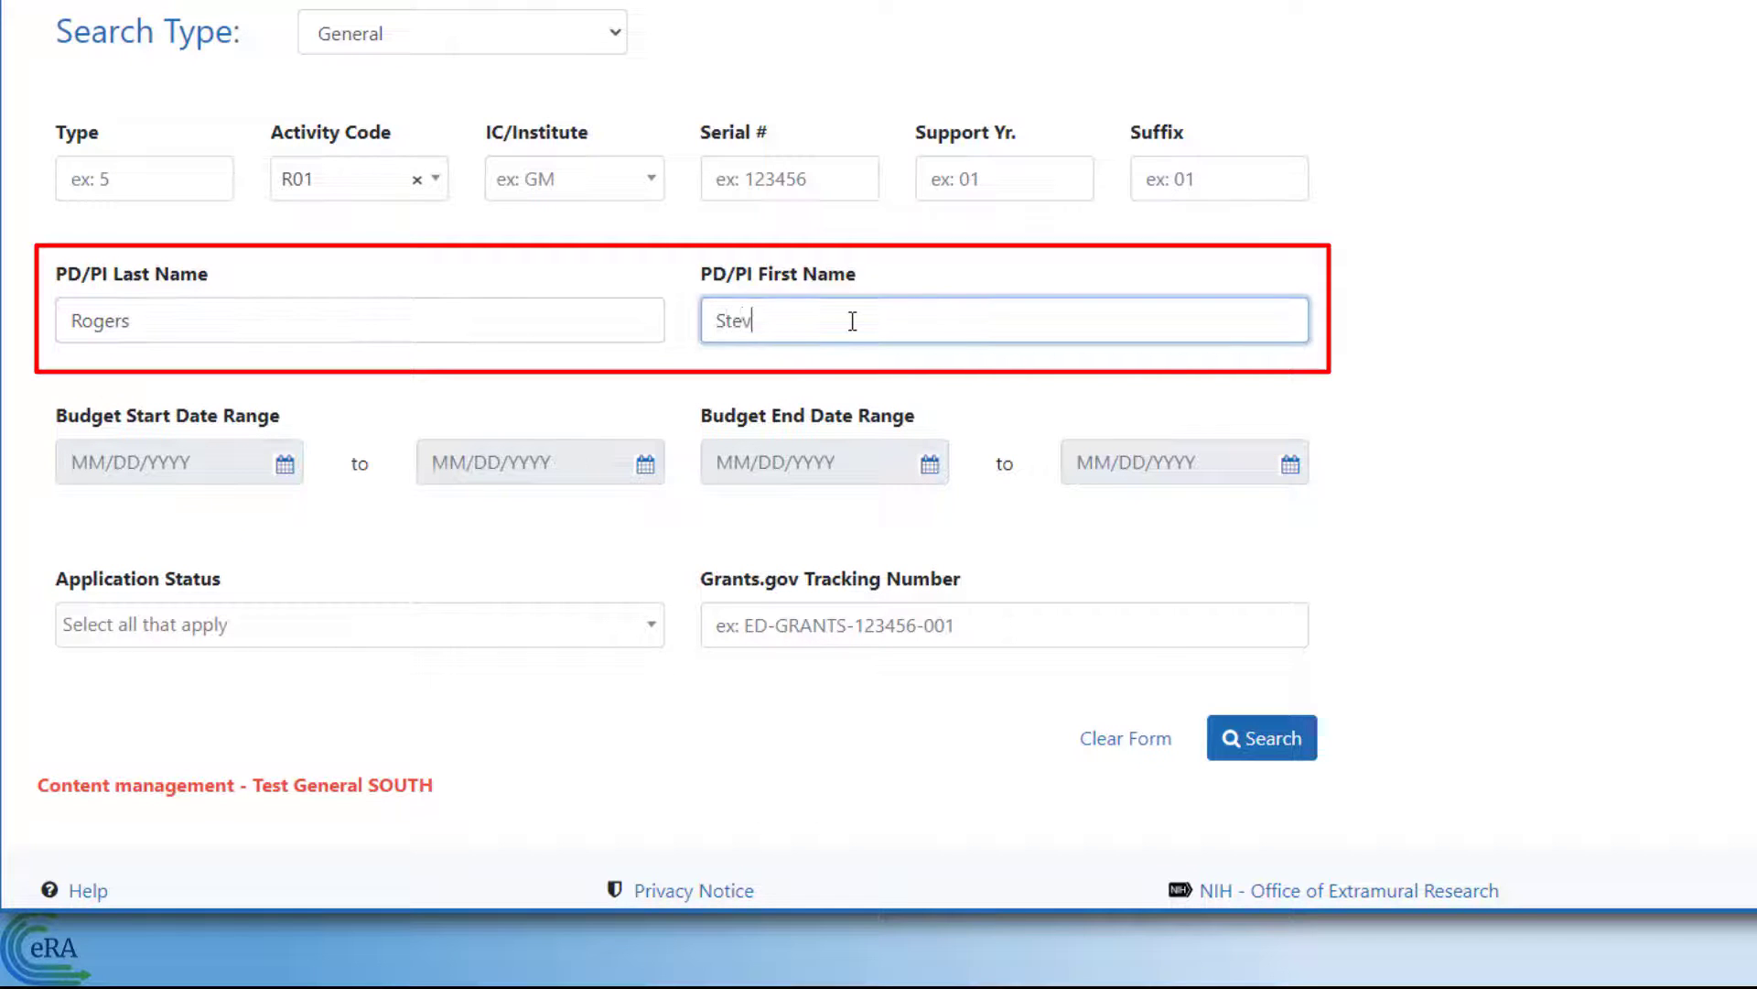
{"action": "type", "text": "e"}
Step: Set the Budget Start date range from 08/15/2015 to 09/28/2022
{"action": "left_click", "coordinate": [285, 469]}
{"action": "left_click", "coordinate": [309, 57]}
{"action": "left_click", "coordinate": [309, 57]}
{"action": "left_click", "coordinate": [308, 57]}
{"action": "left_click", "coordinate": [308, 57]}
{"action": "left_click", "coordinate": [309, 57]}
{"action": "left_click", "coordinate": [309, 57]}
{"action": "left_click", "coordinate": [309, 57]}
{"action": "left_click", "coordinate": [363, 57]}
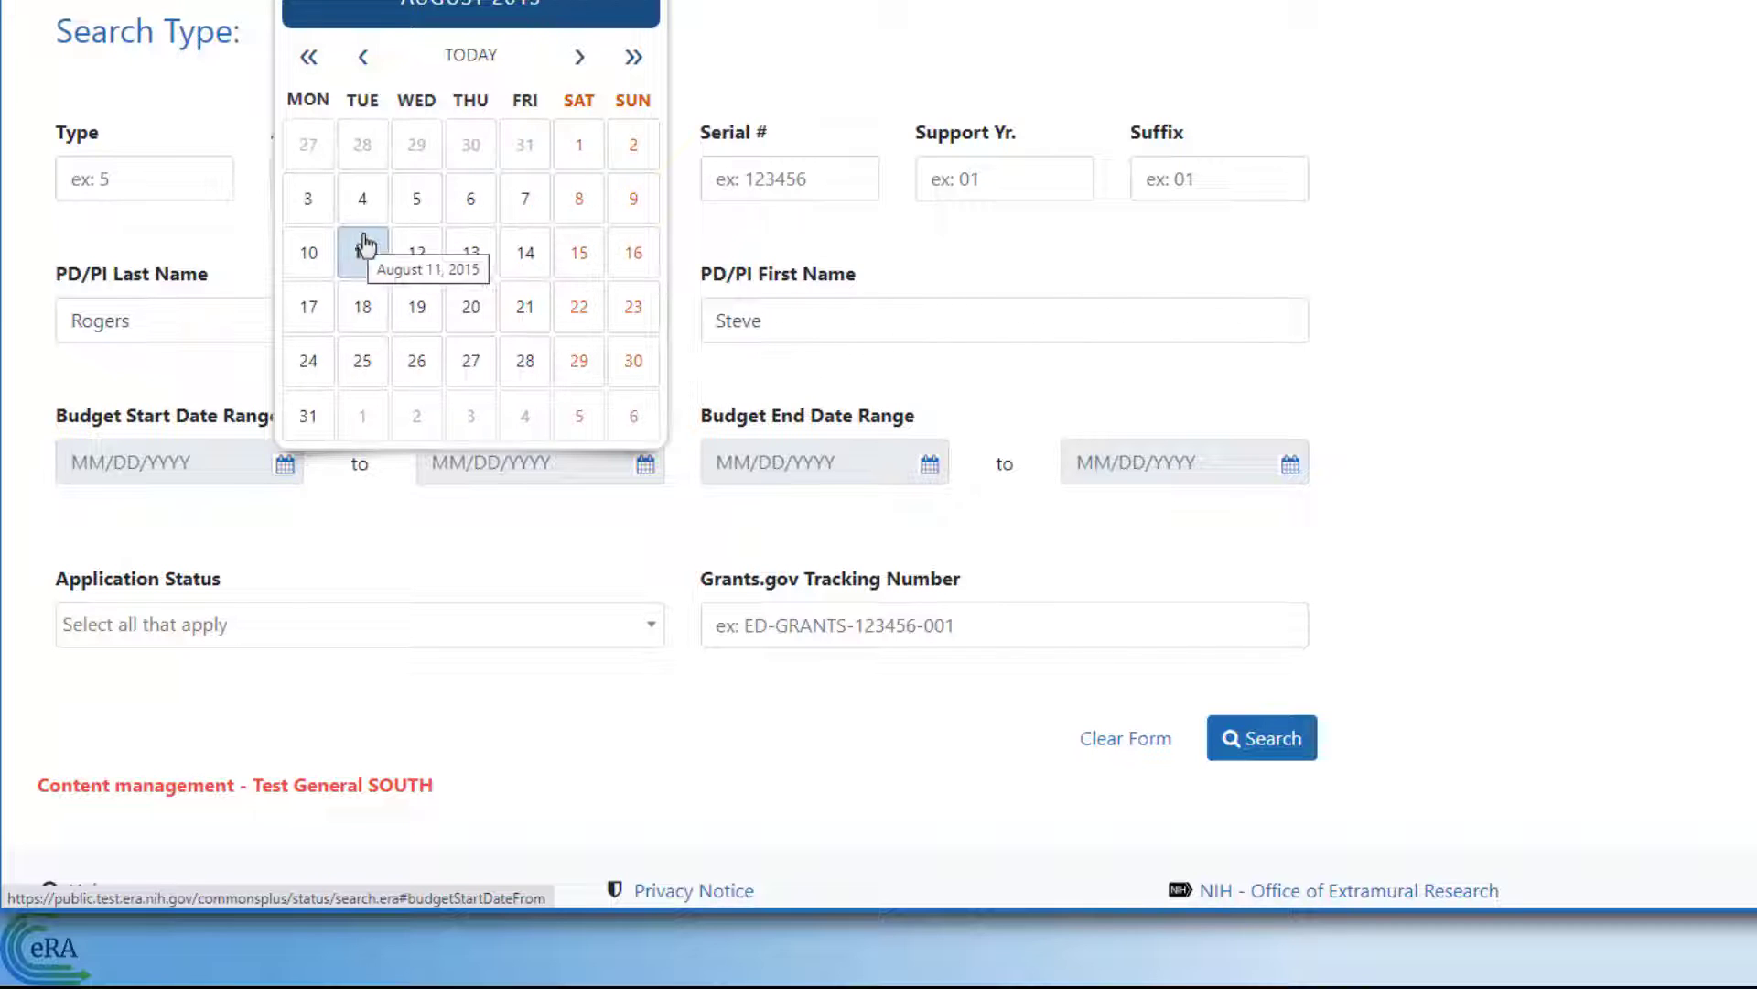
{"action": "left_click", "coordinate": [578, 253]}
{"action": "left_click", "coordinate": [645, 464]}
{"action": "left_click", "coordinate": [776, 357]}
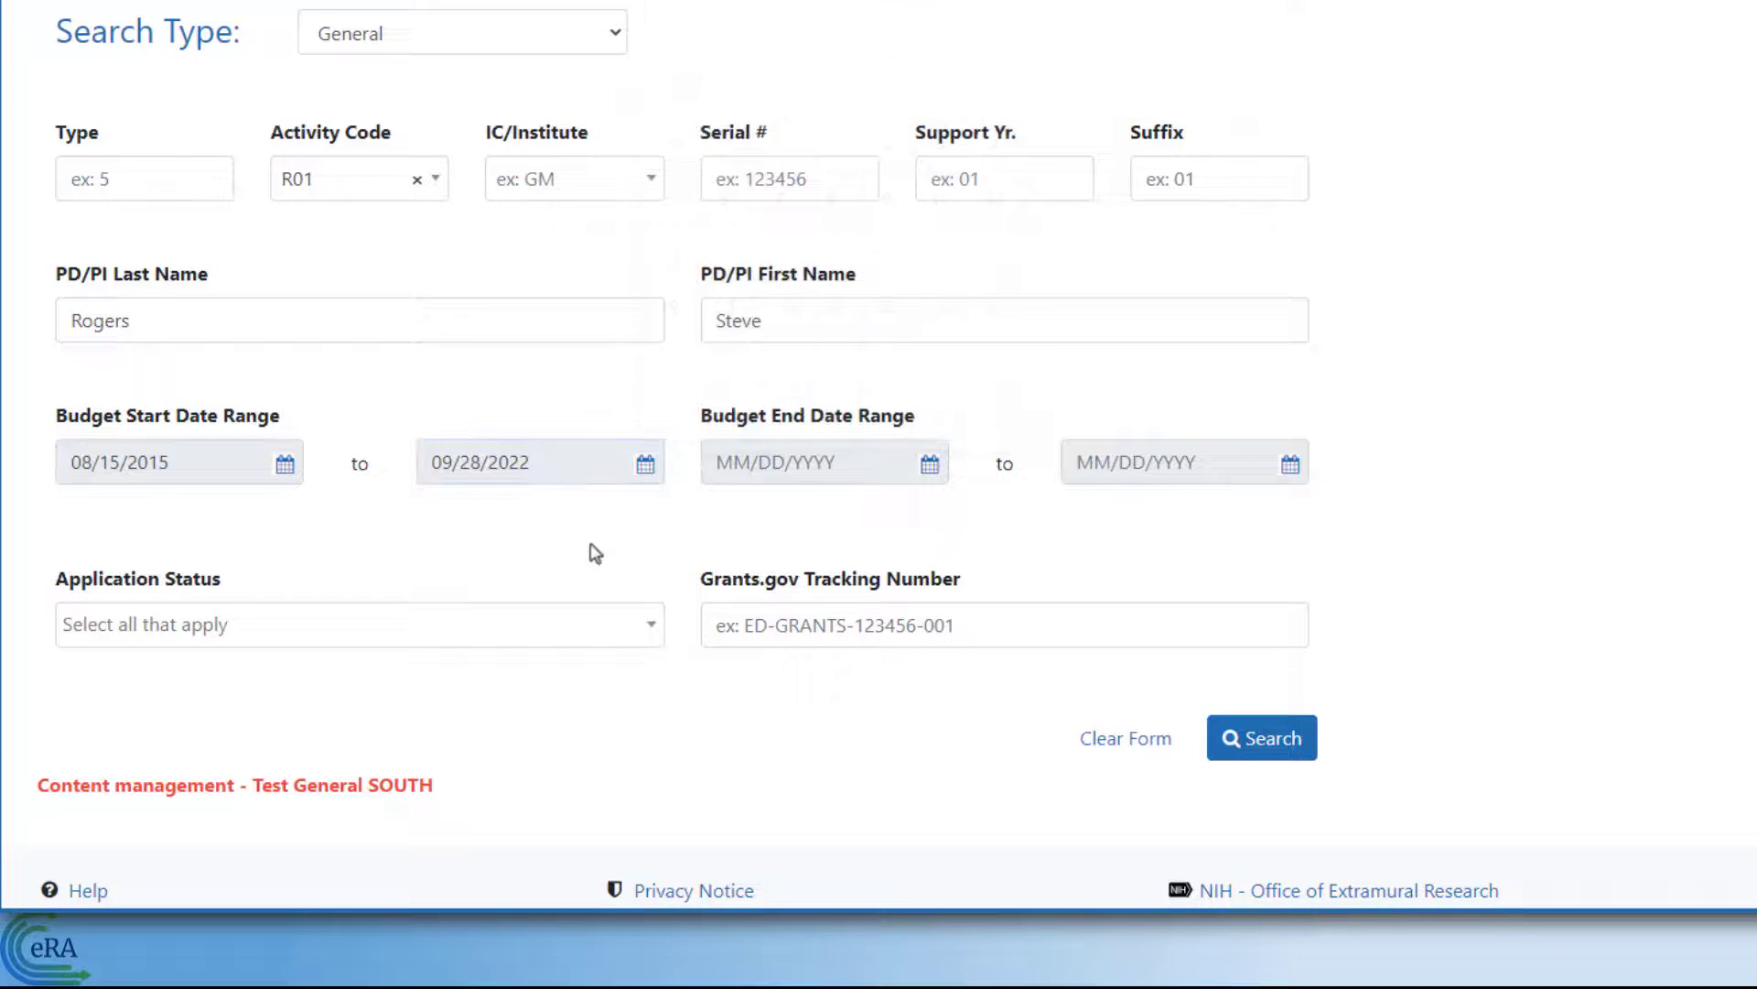
Step: Limit Application Status to Withdrawn only, adding then removing Terminated
{"action": "left_click", "coordinate": [644, 629]}
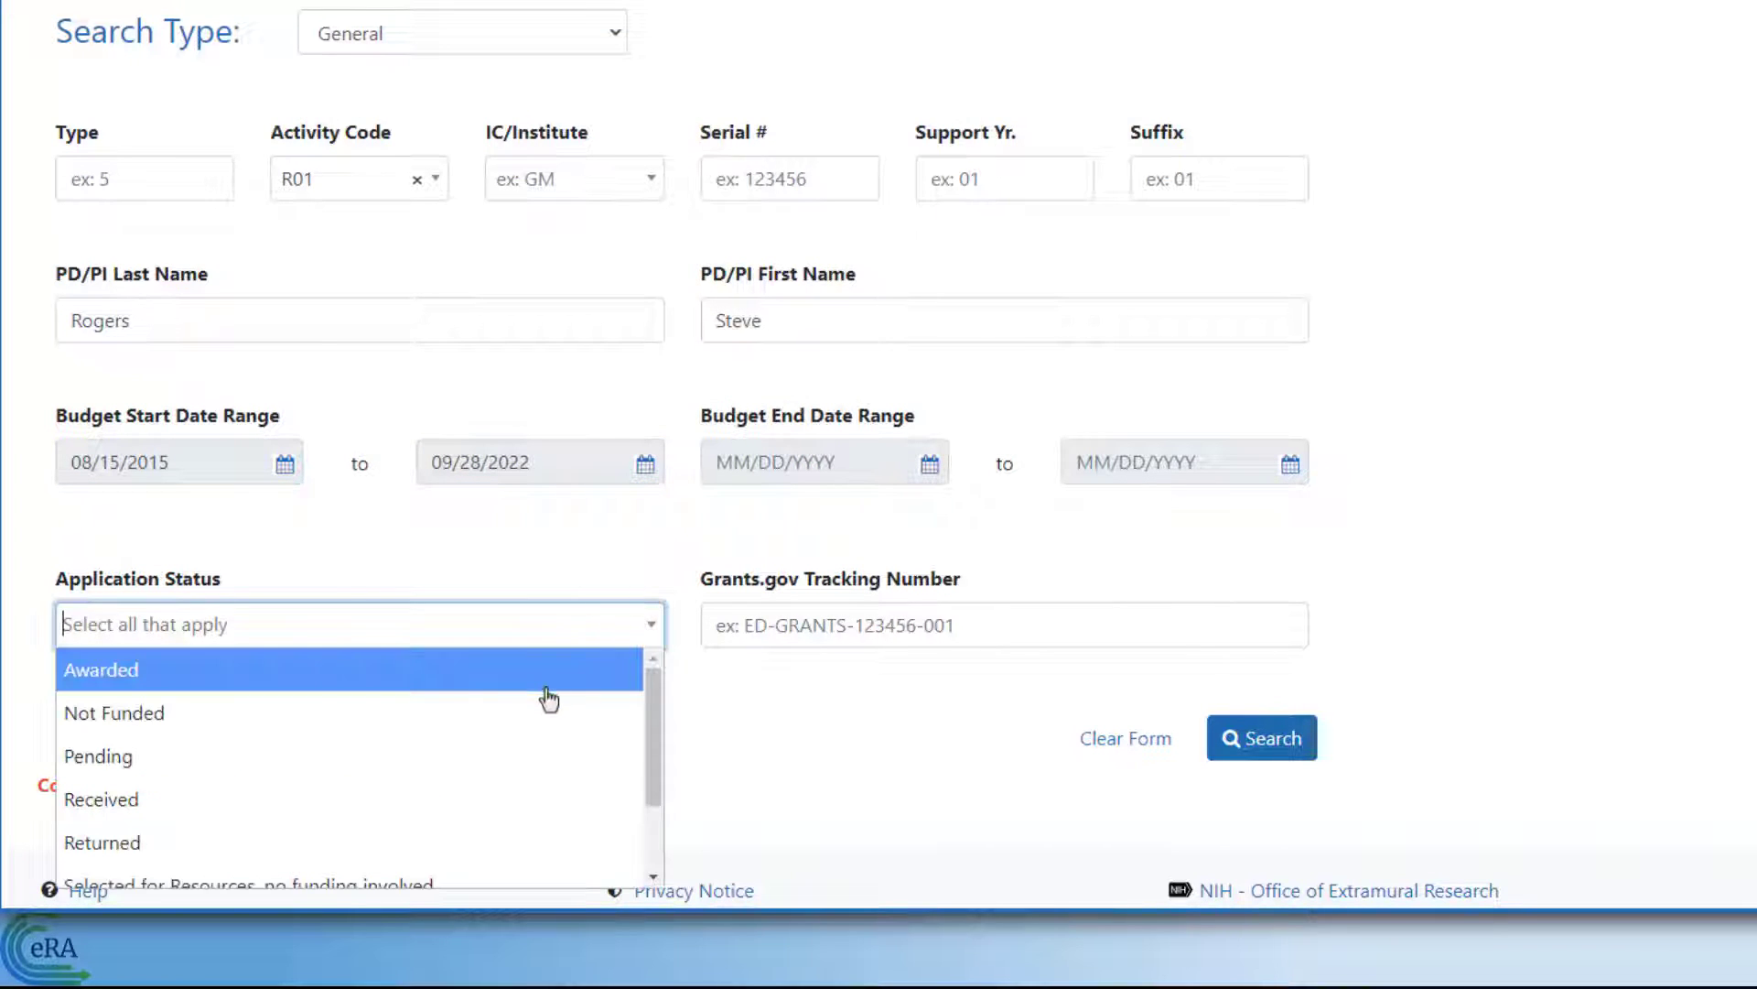
{"action": "scroll", "coordinate": [550, 698], "scroll_direction": "down", "scroll_amount": 1}
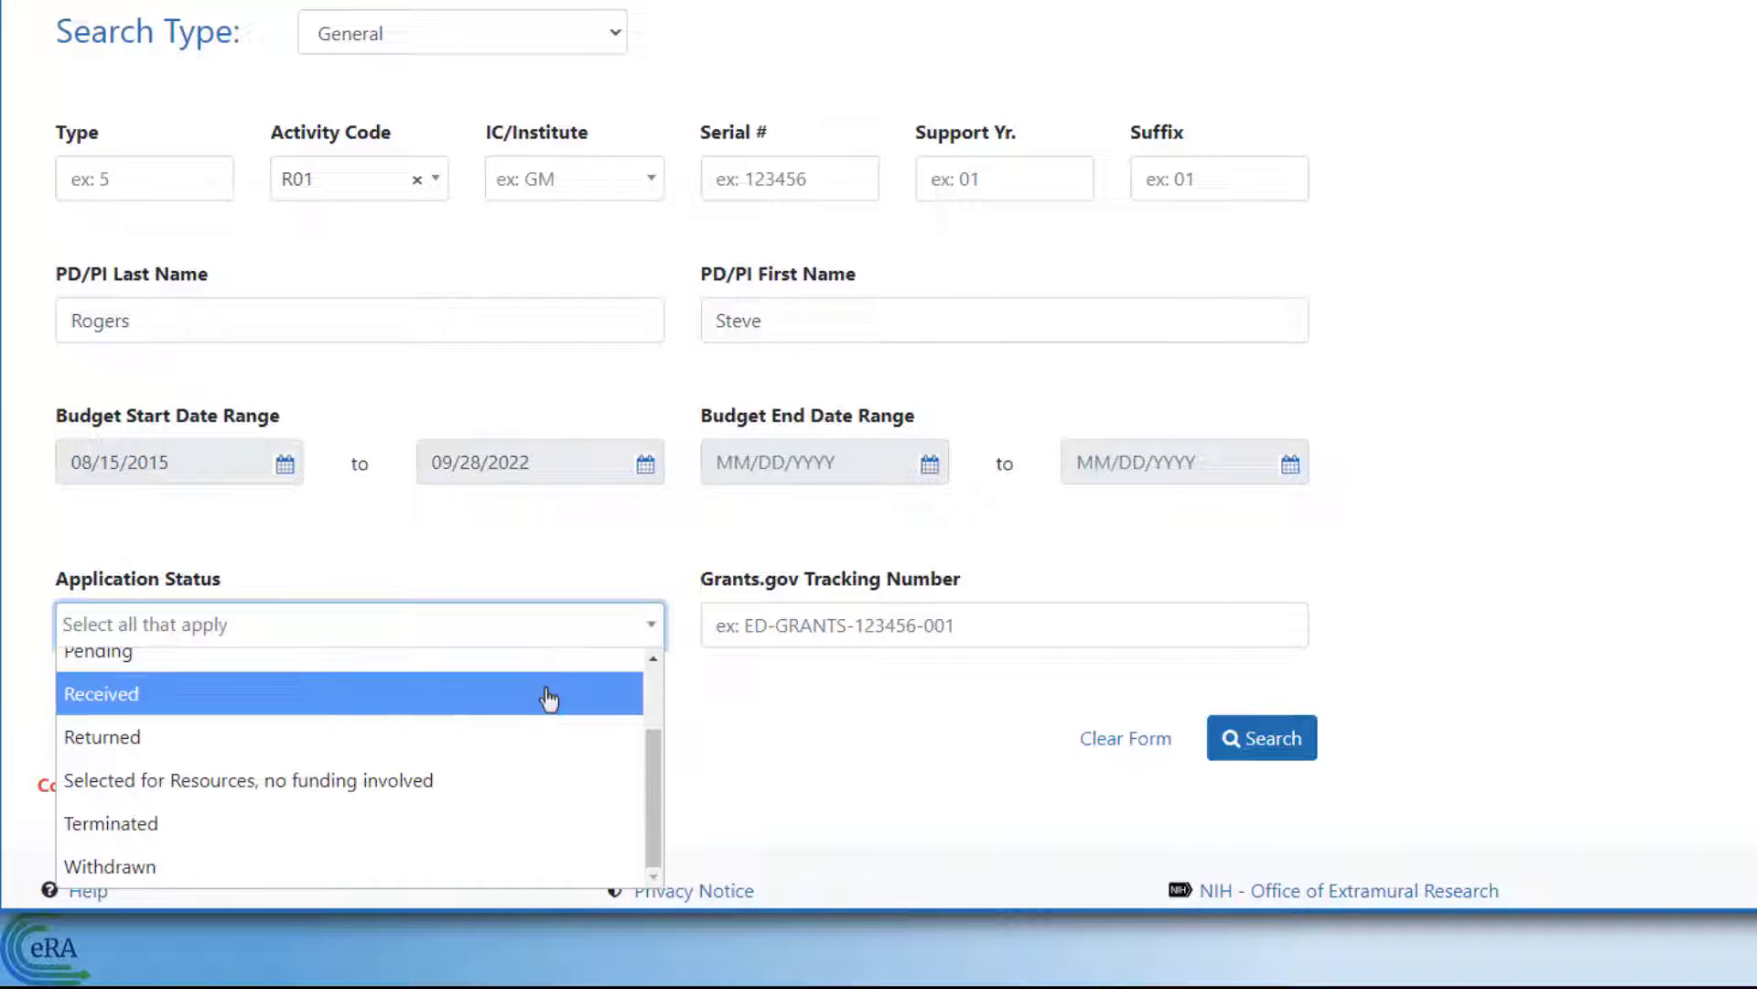
{"action": "left_click", "coordinate": [144, 823]}
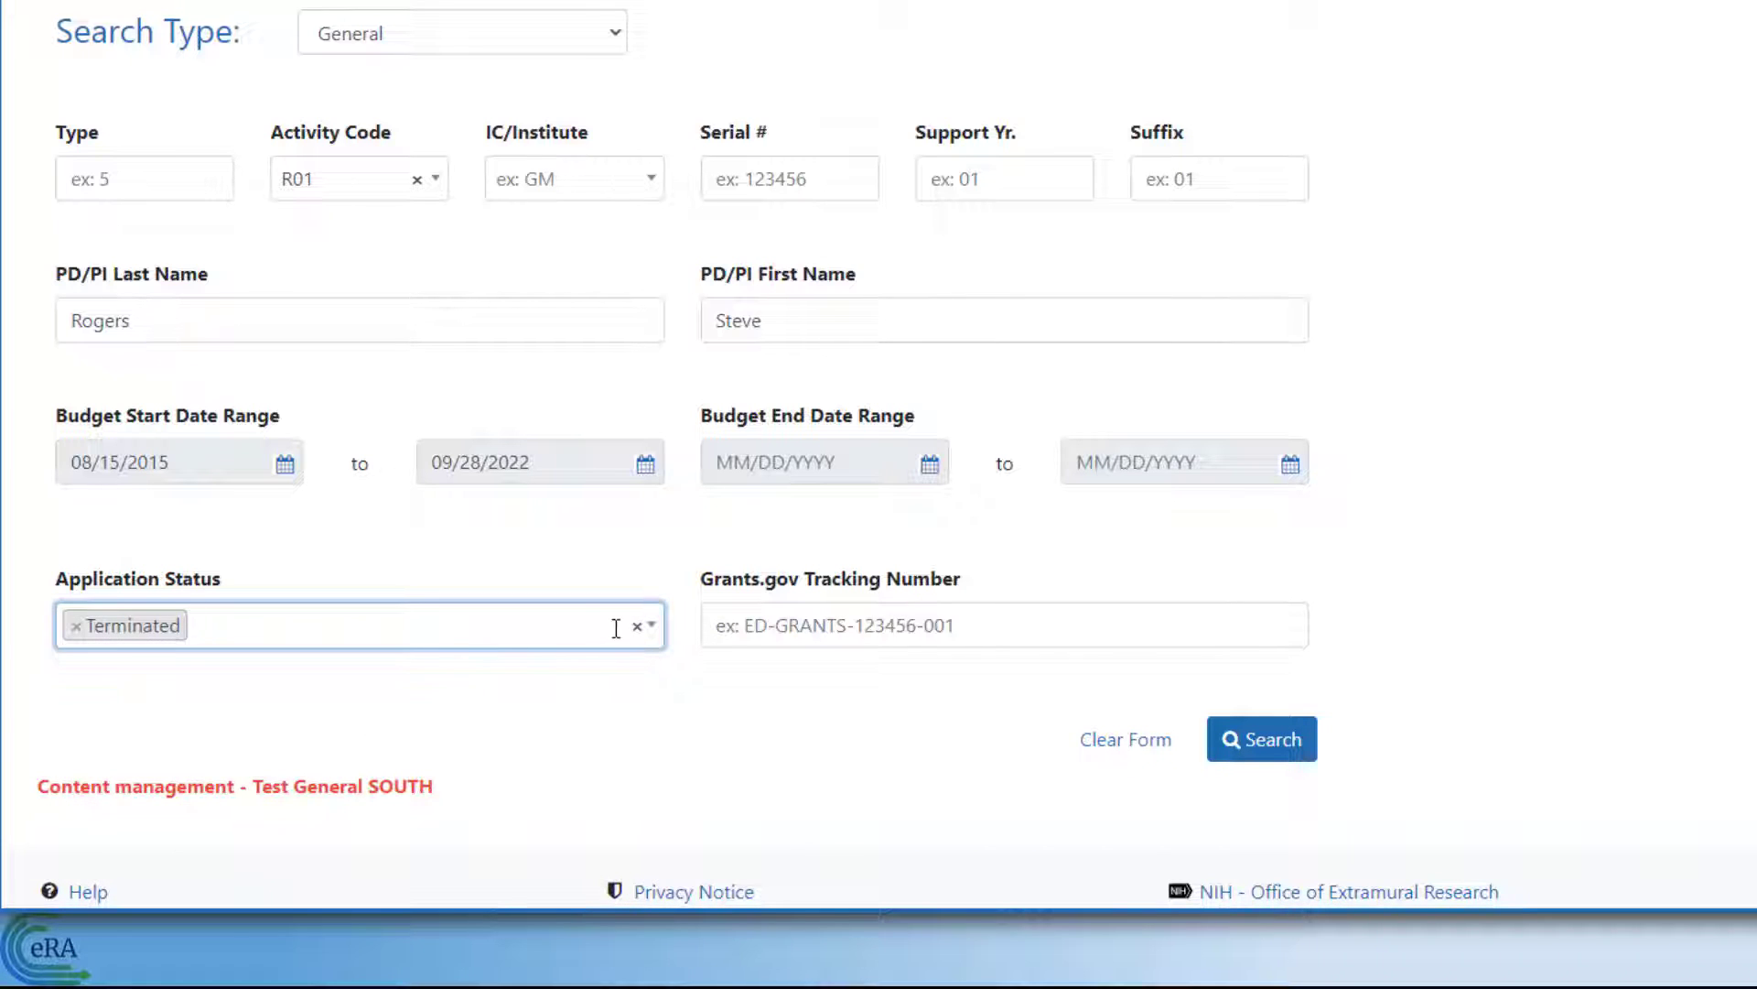
{"action": "left_click", "coordinate": [568, 623]}
{"action": "left_click", "coordinate": [141, 868]}
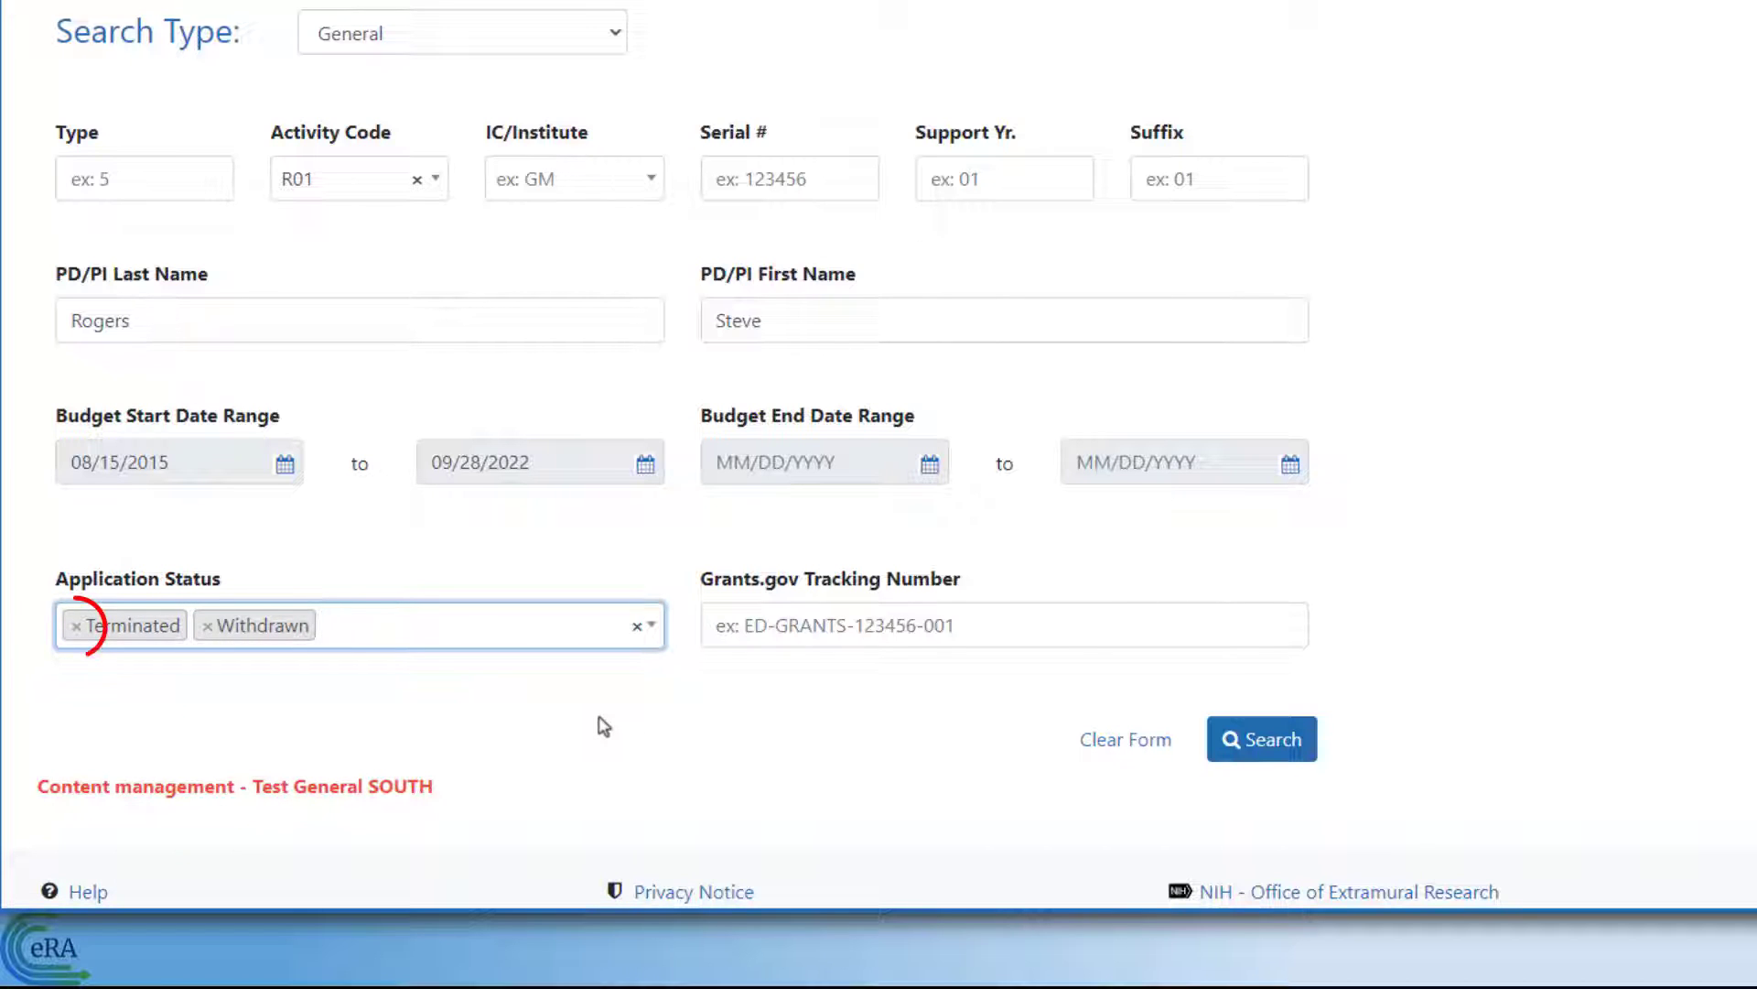
{"action": "left_click", "coordinate": [76, 627]}
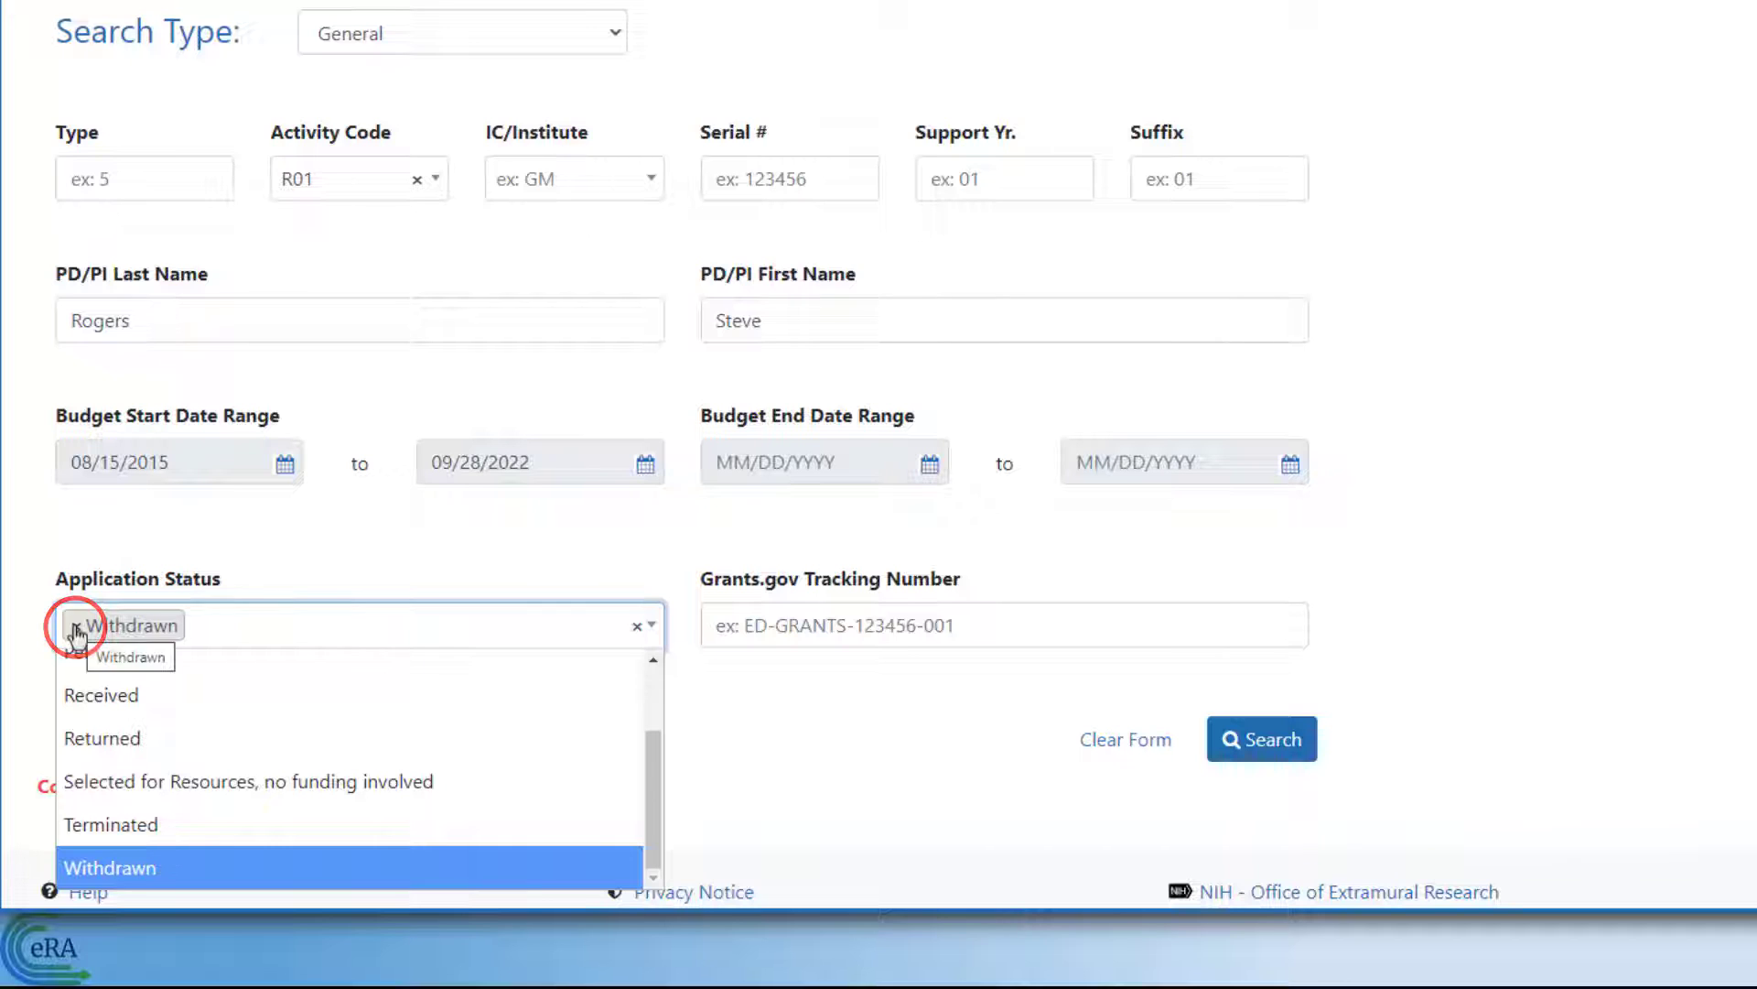
{"action": "left_click", "coordinate": [822, 740]}
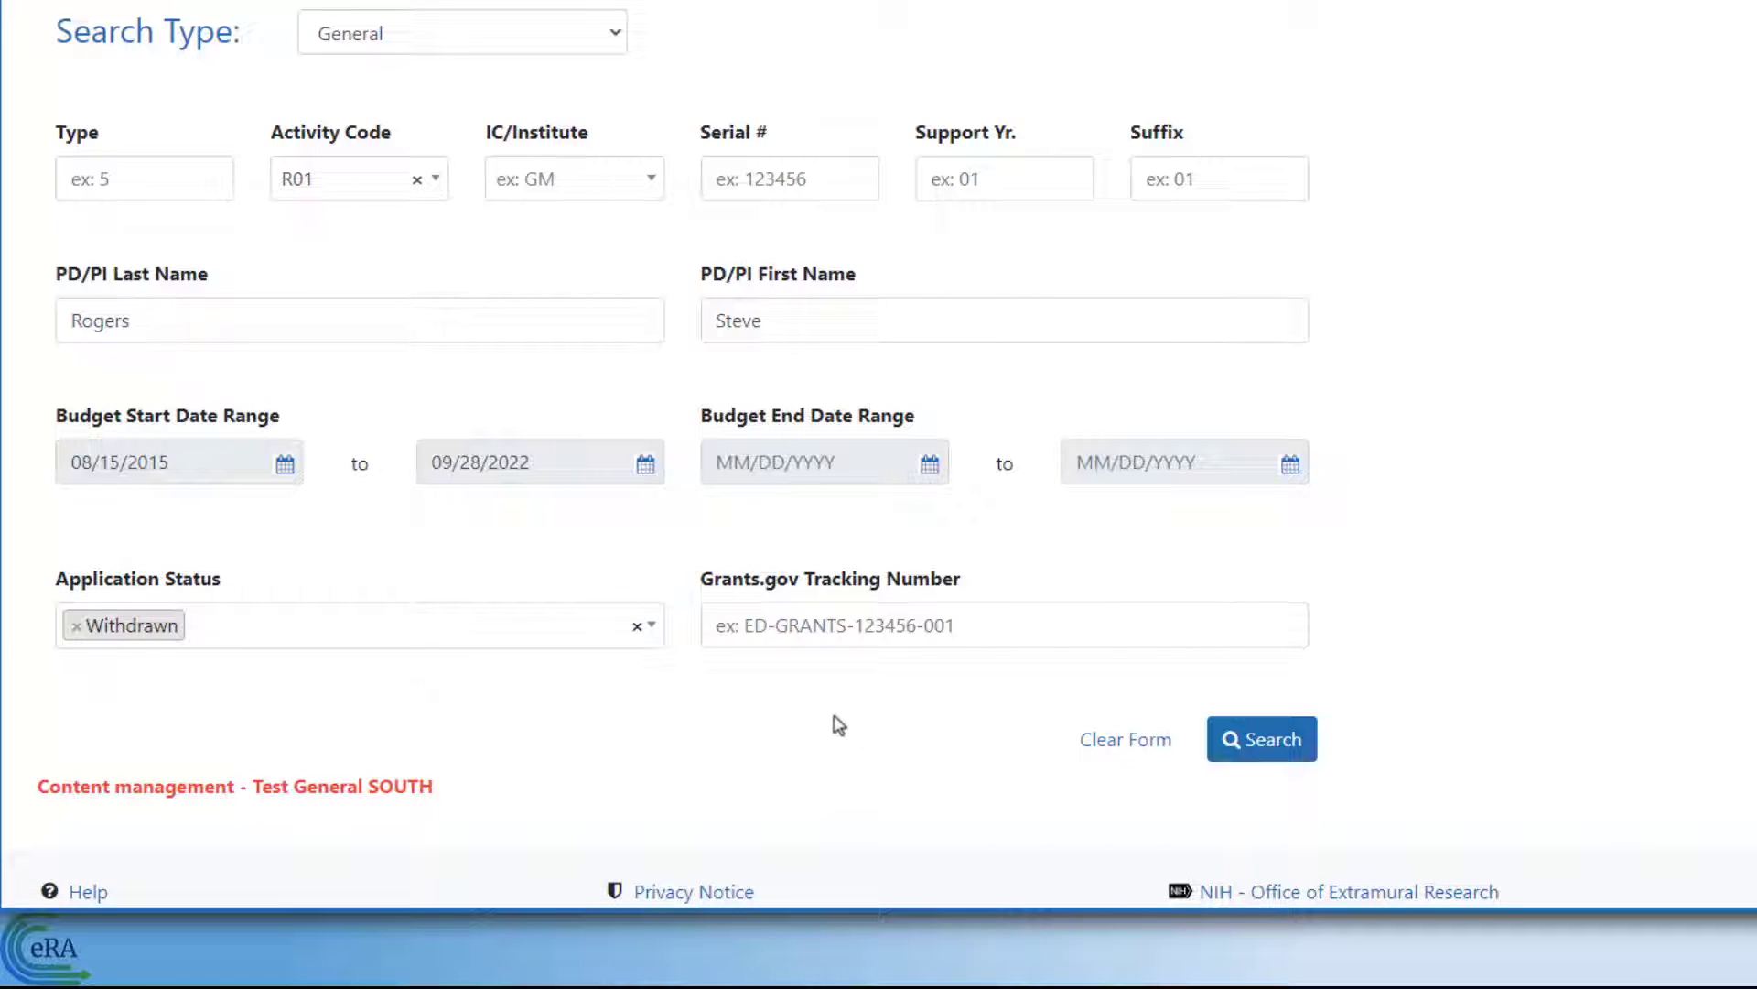
Step: Run the General search and scroll down to the Status Result - General Search table
{"action": "left_click", "coordinate": [1291, 746]}
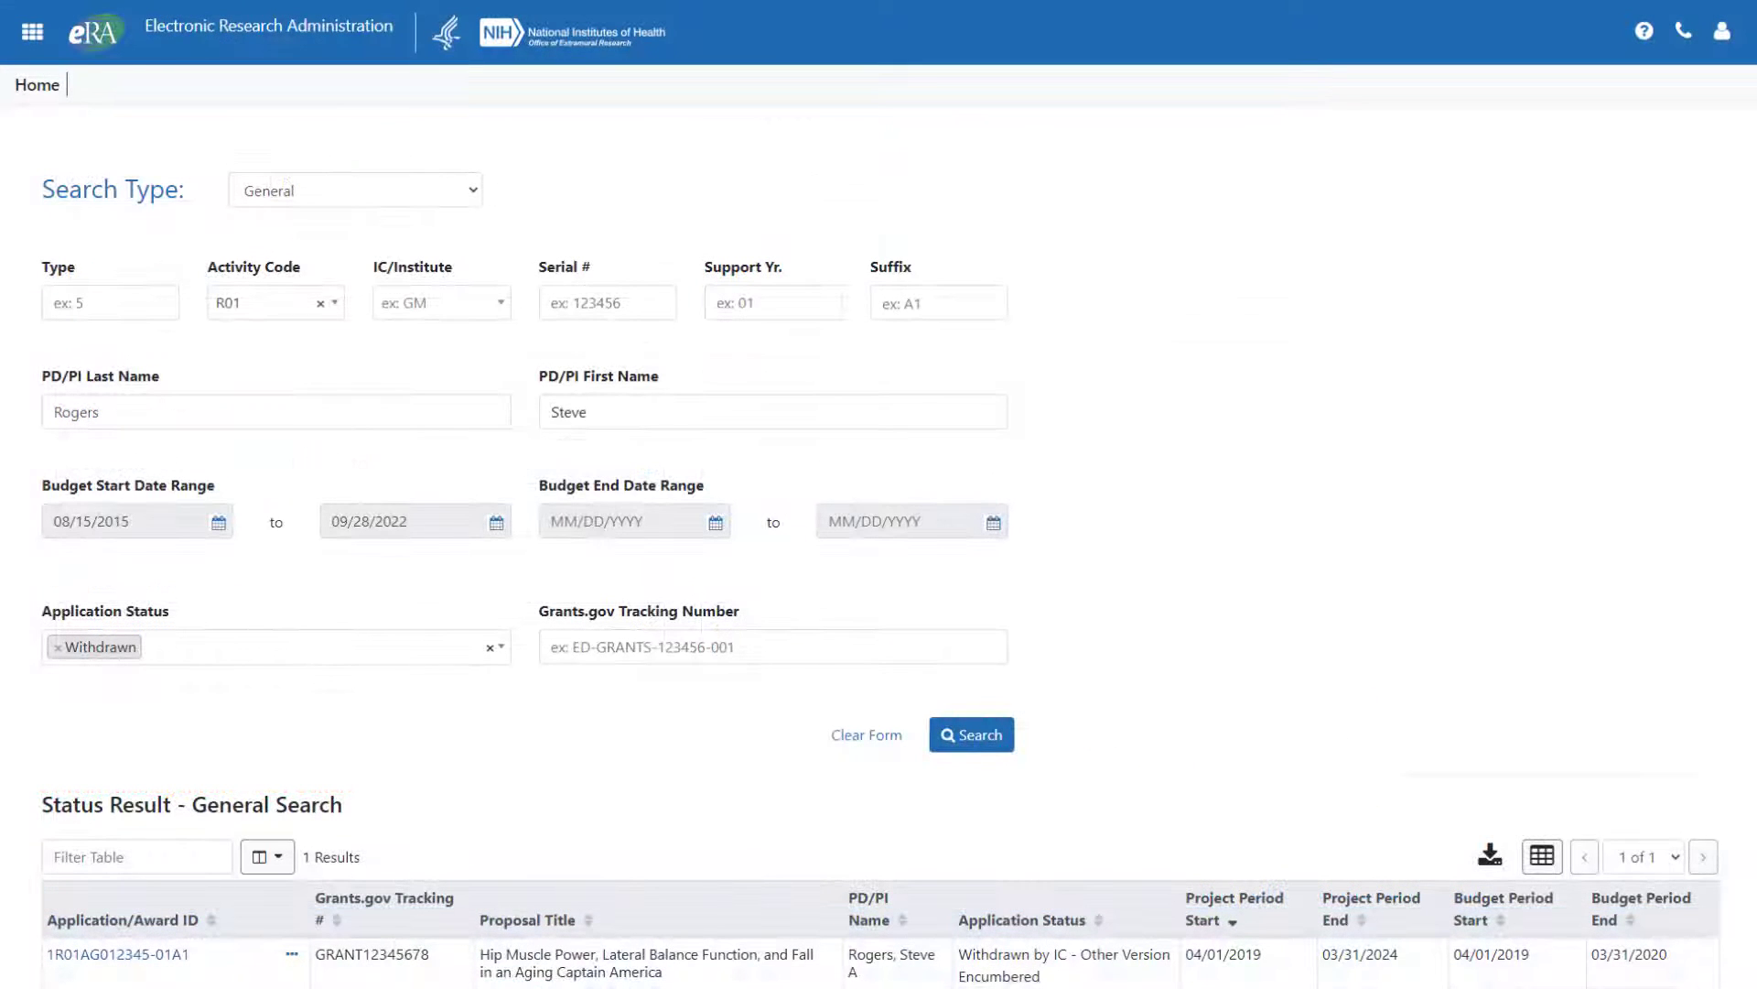
{"action": "scroll", "coordinate": [879, 494], "scroll_direction": "down", "scroll_amount": 2}
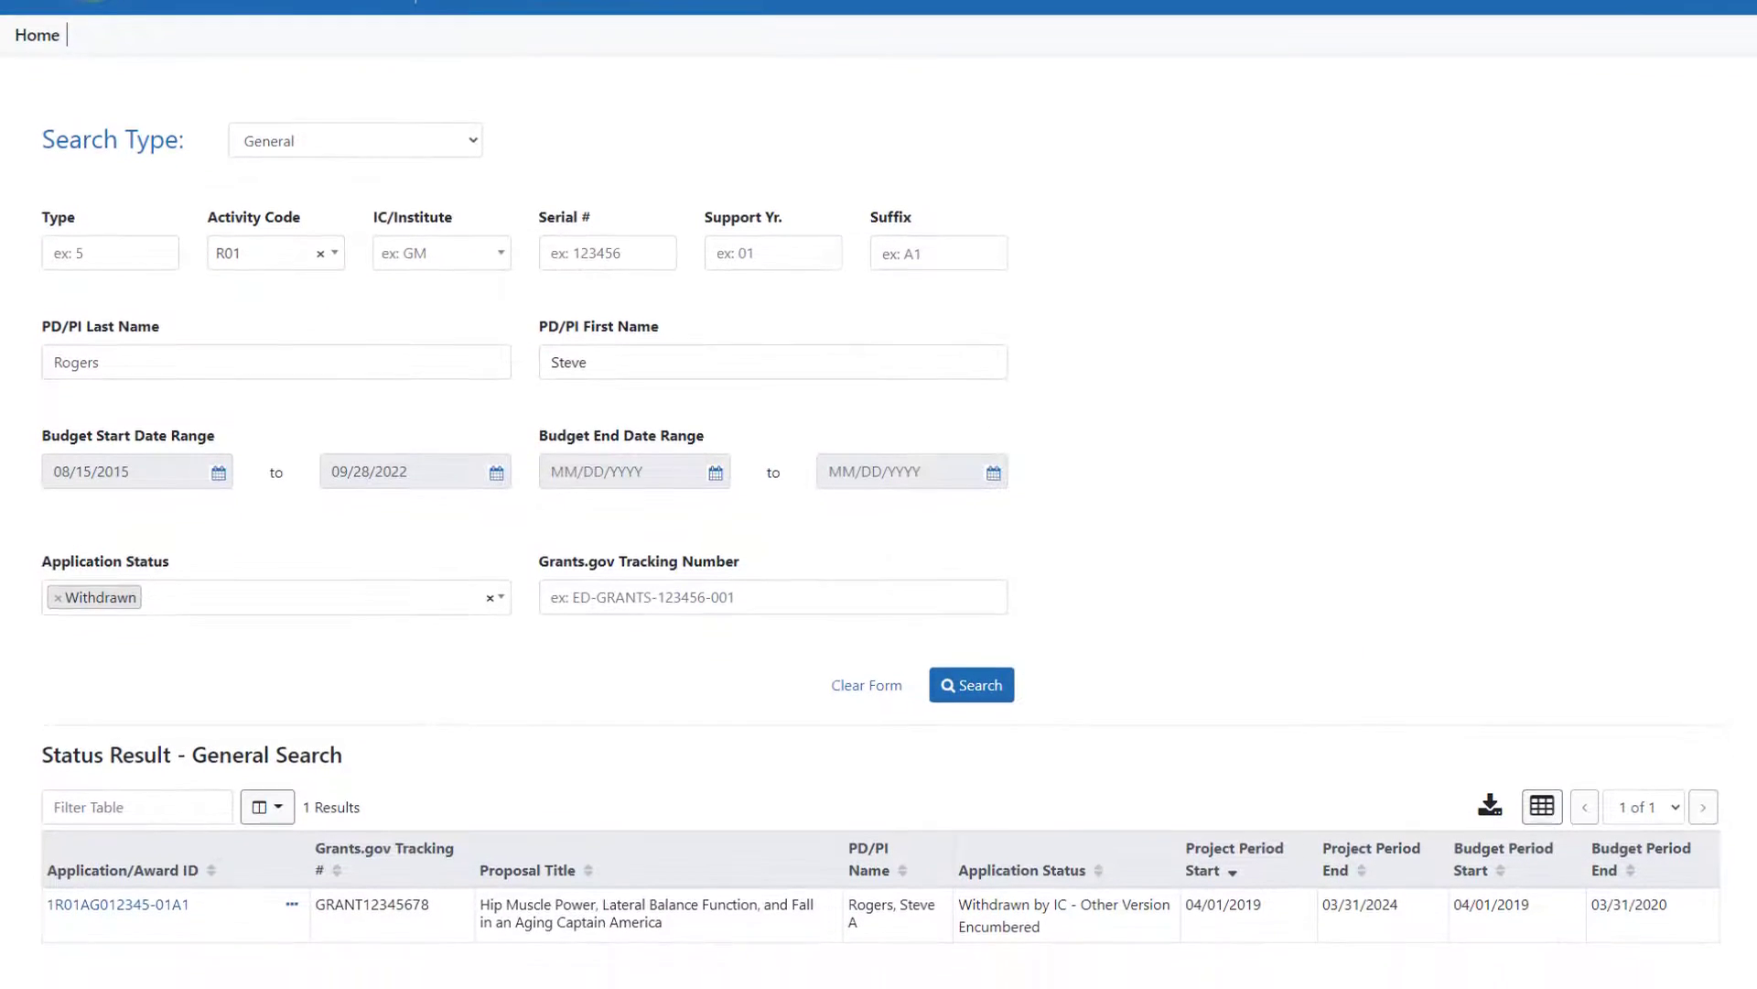
{"action": "scroll", "coordinate": [879, 494], "scroll_direction": "down", "scroll_amount": 2}
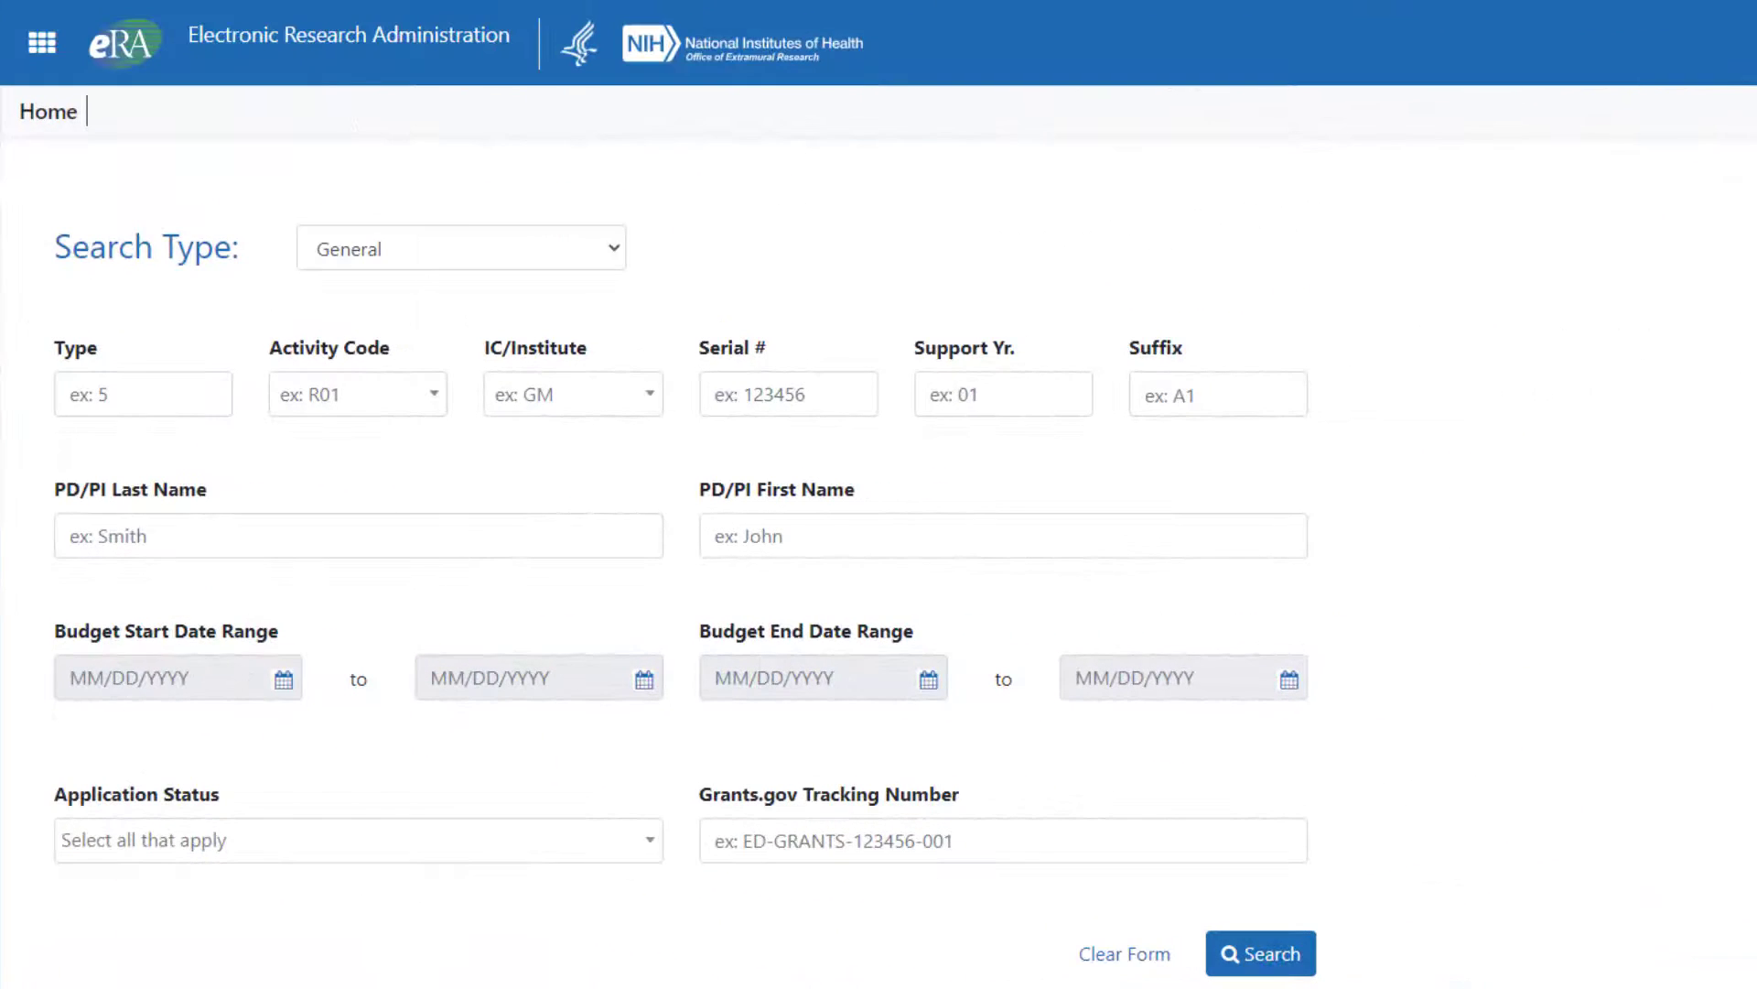
Step: Switch the Search Type to Just in Time
{"action": "left_click", "coordinate": [461, 247]}
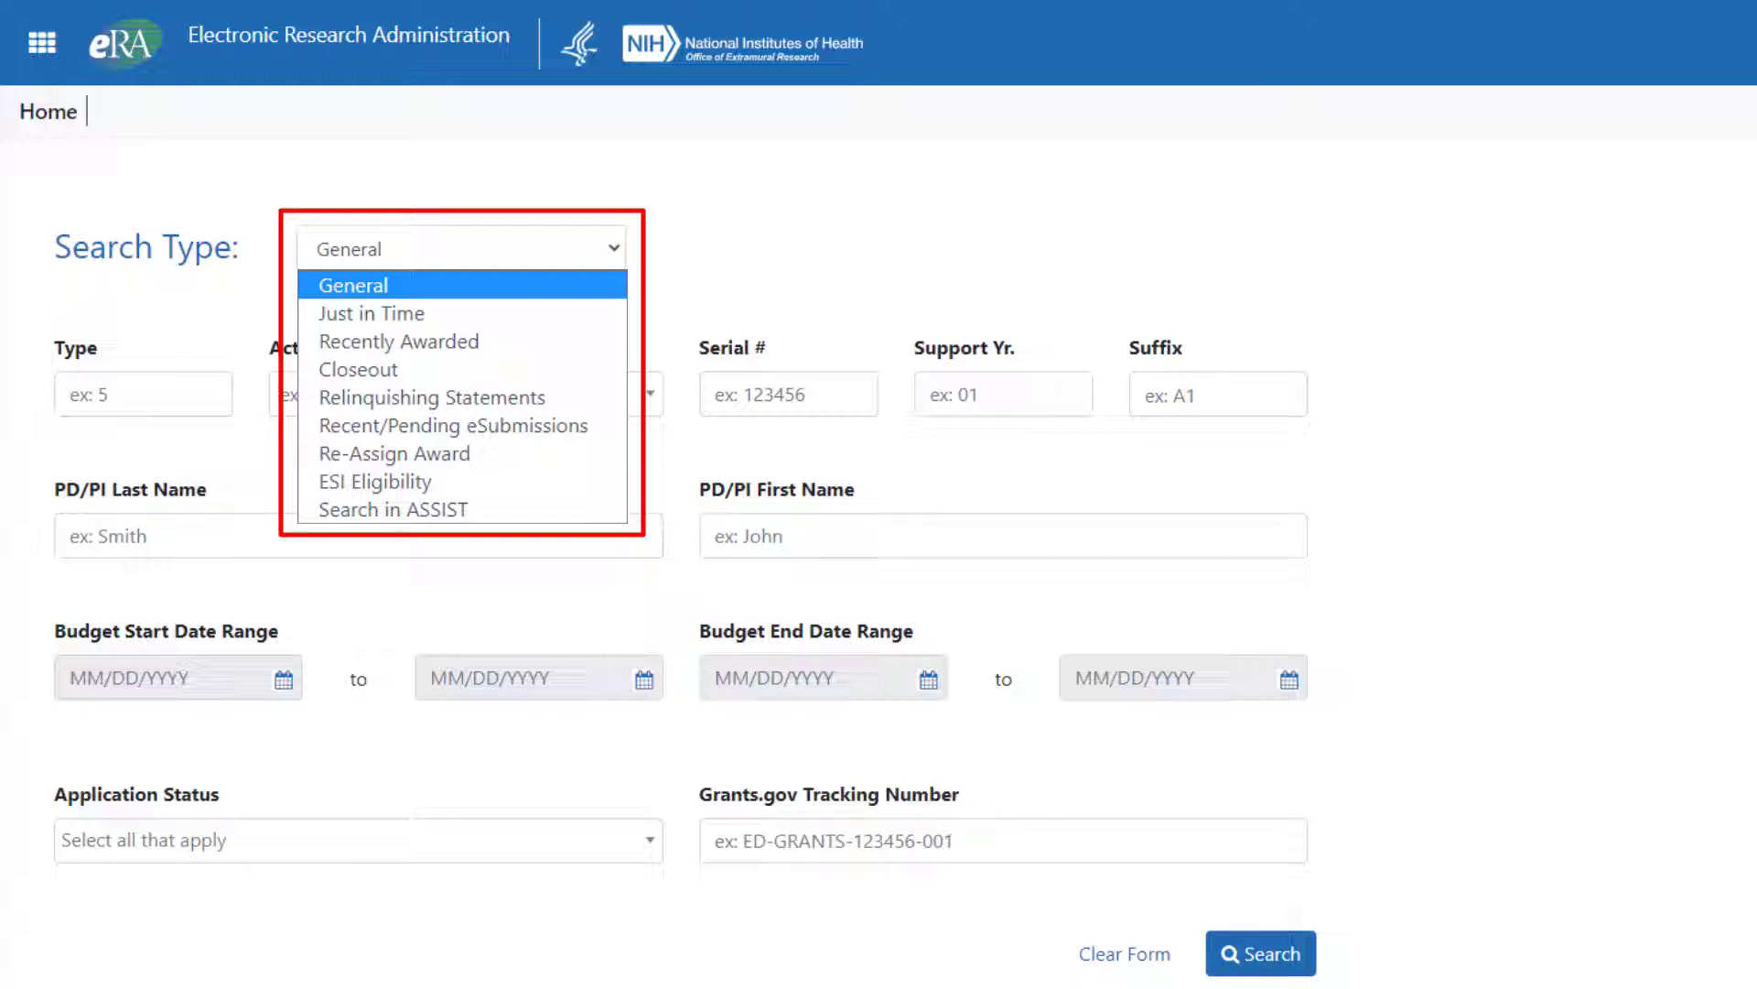
{"action": "key", "text": "Down"}
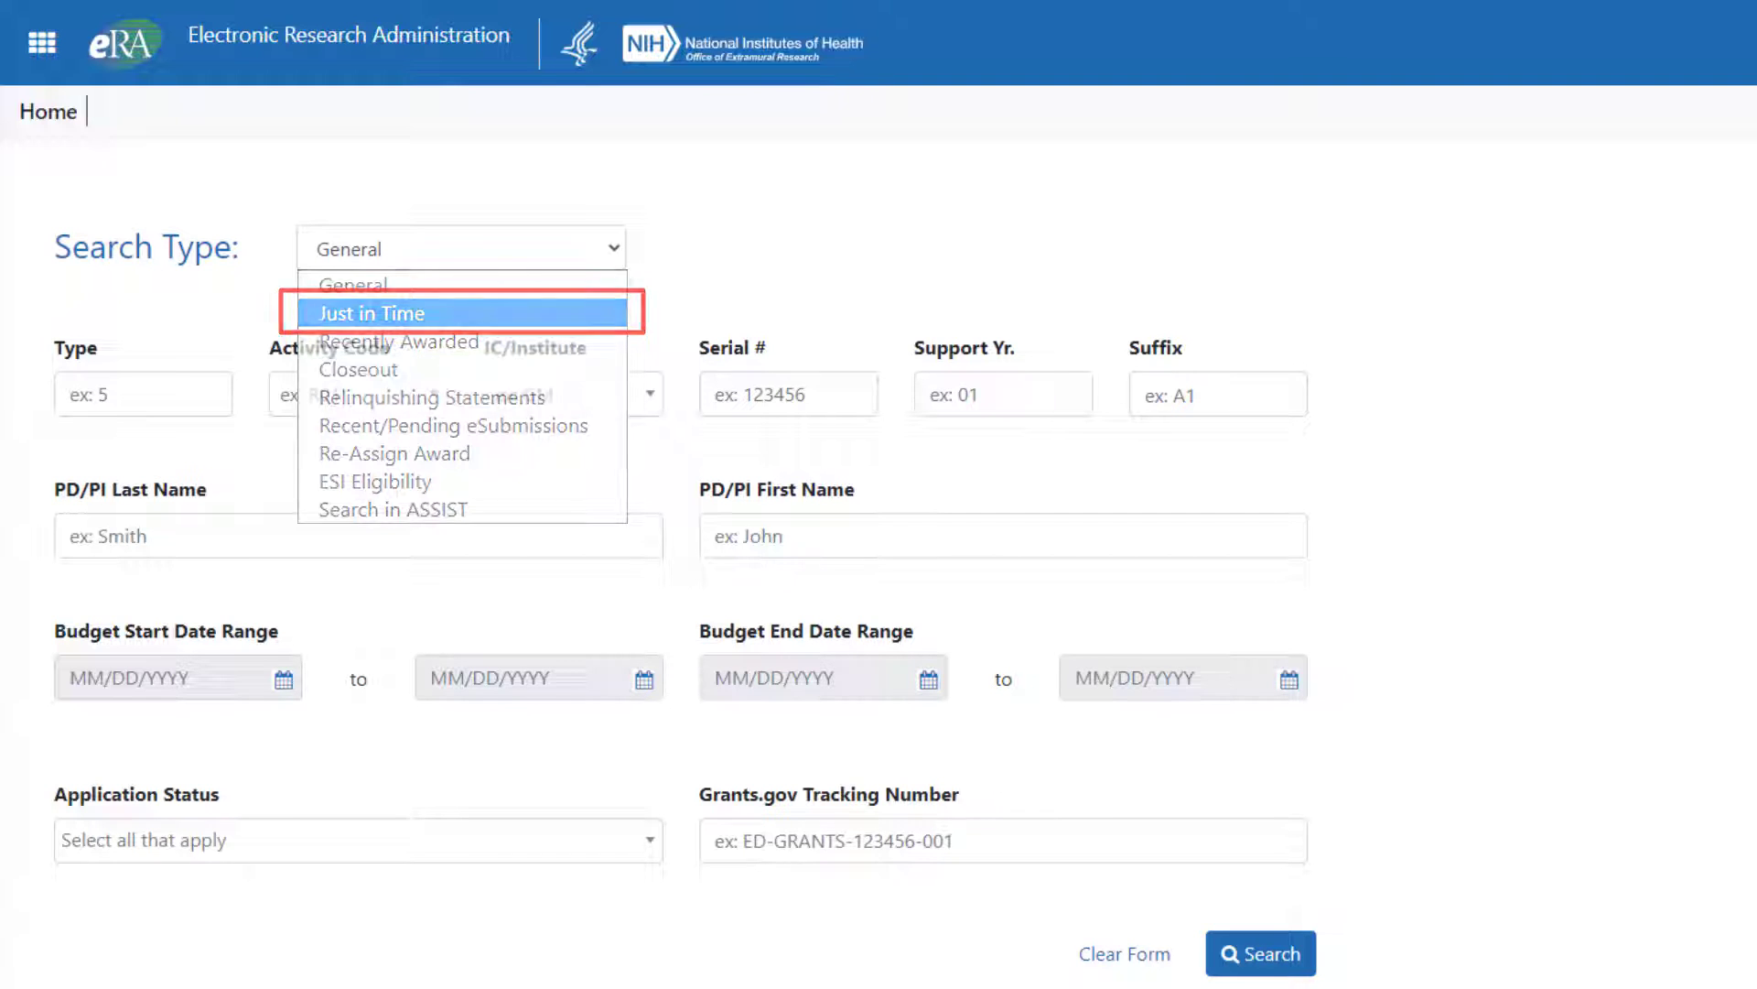
{"action": "key", "text": "Return"}
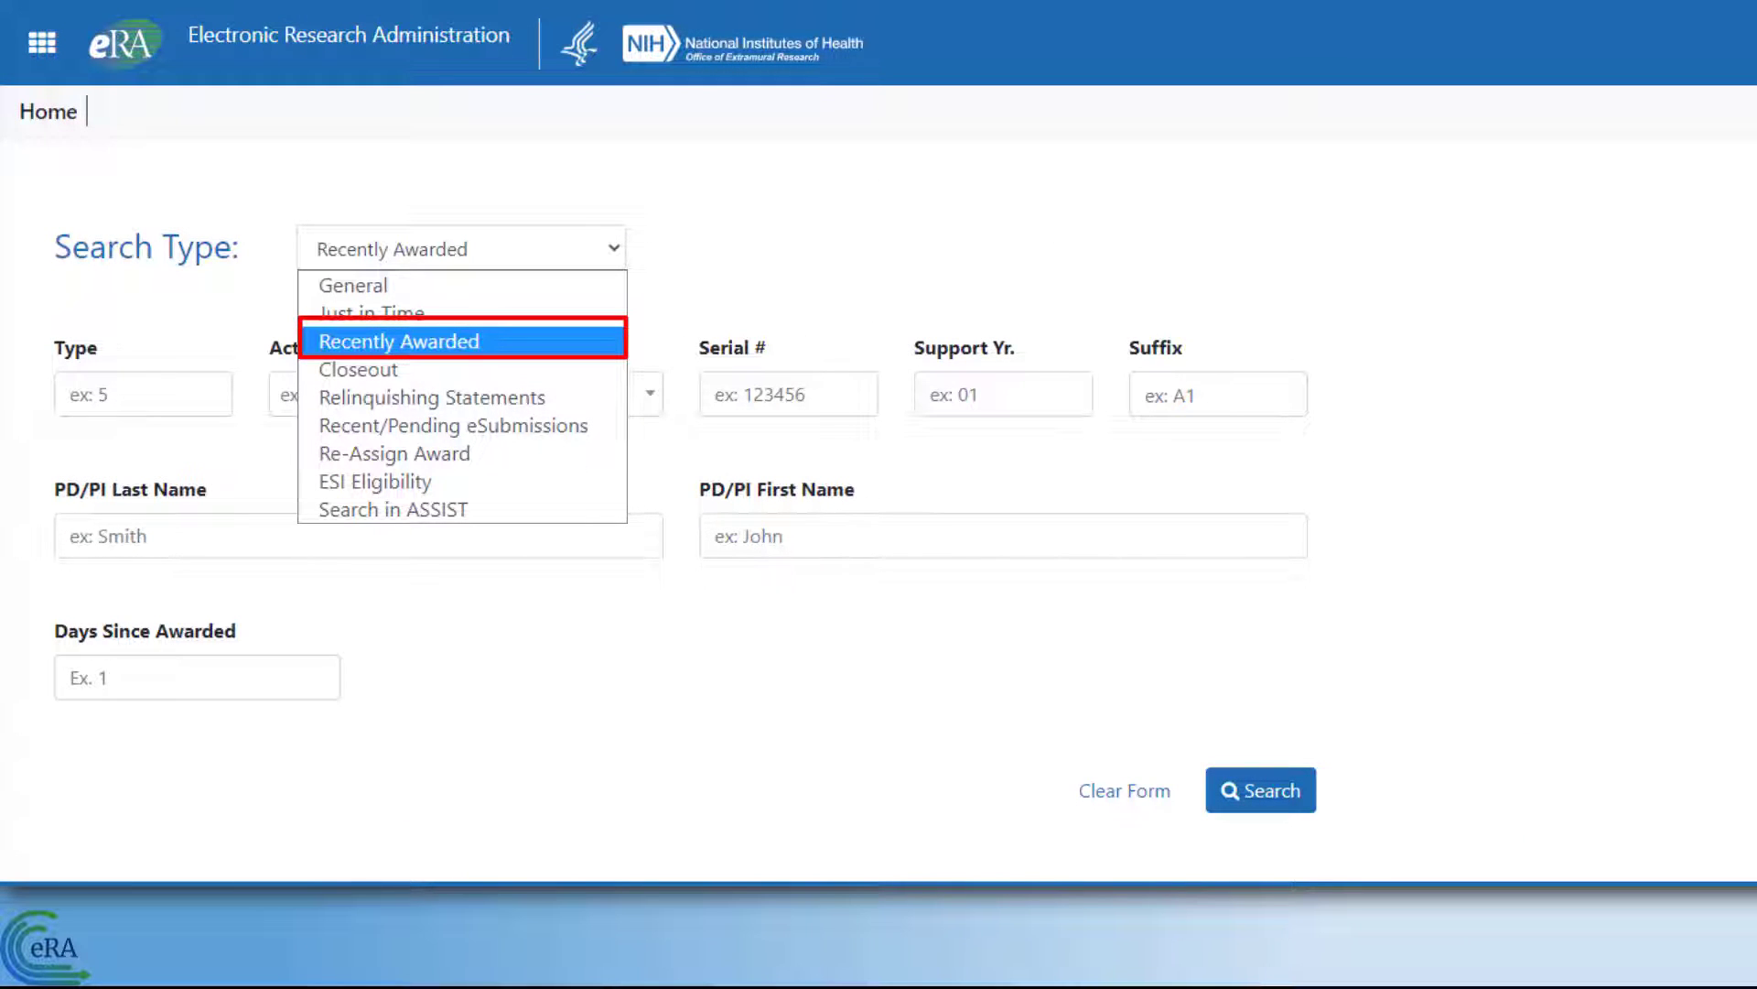
Step: Confirm Recently Awarded as the search type and enter 800 Days Since Awarded
{"action": "key", "text": "Return"}
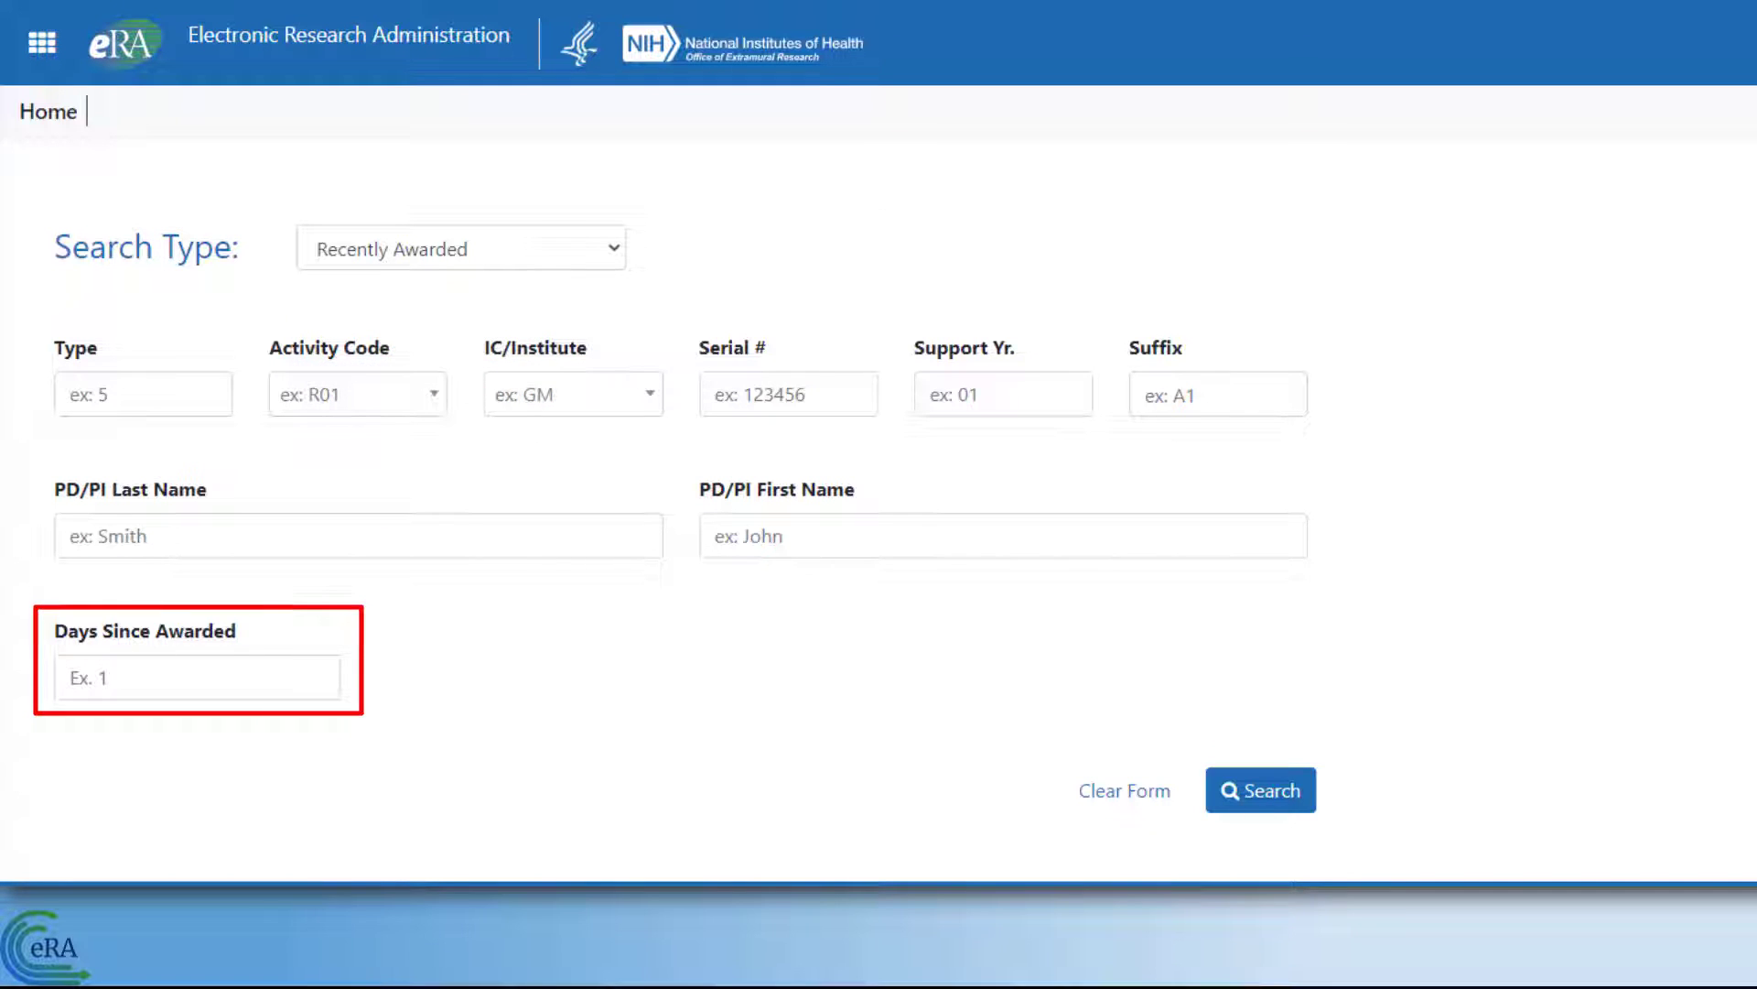
{"action": "type", "text": "800"}
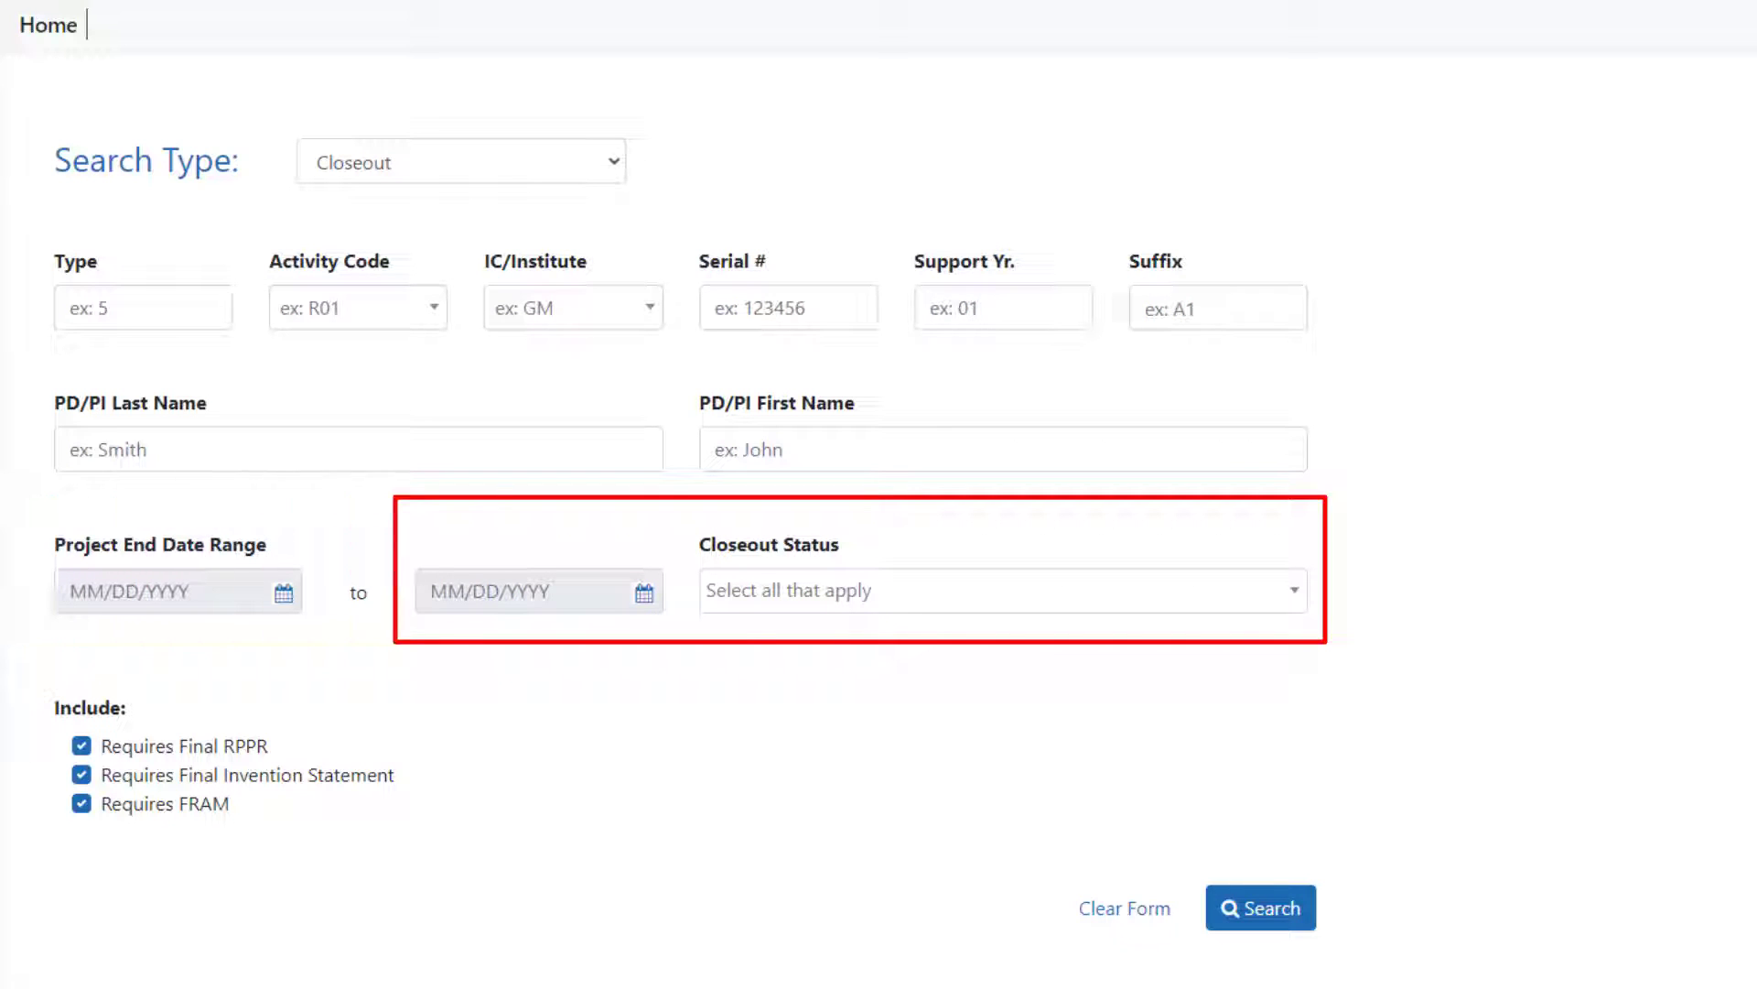
{"action": "left_click", "coordinate": [788, 590]}
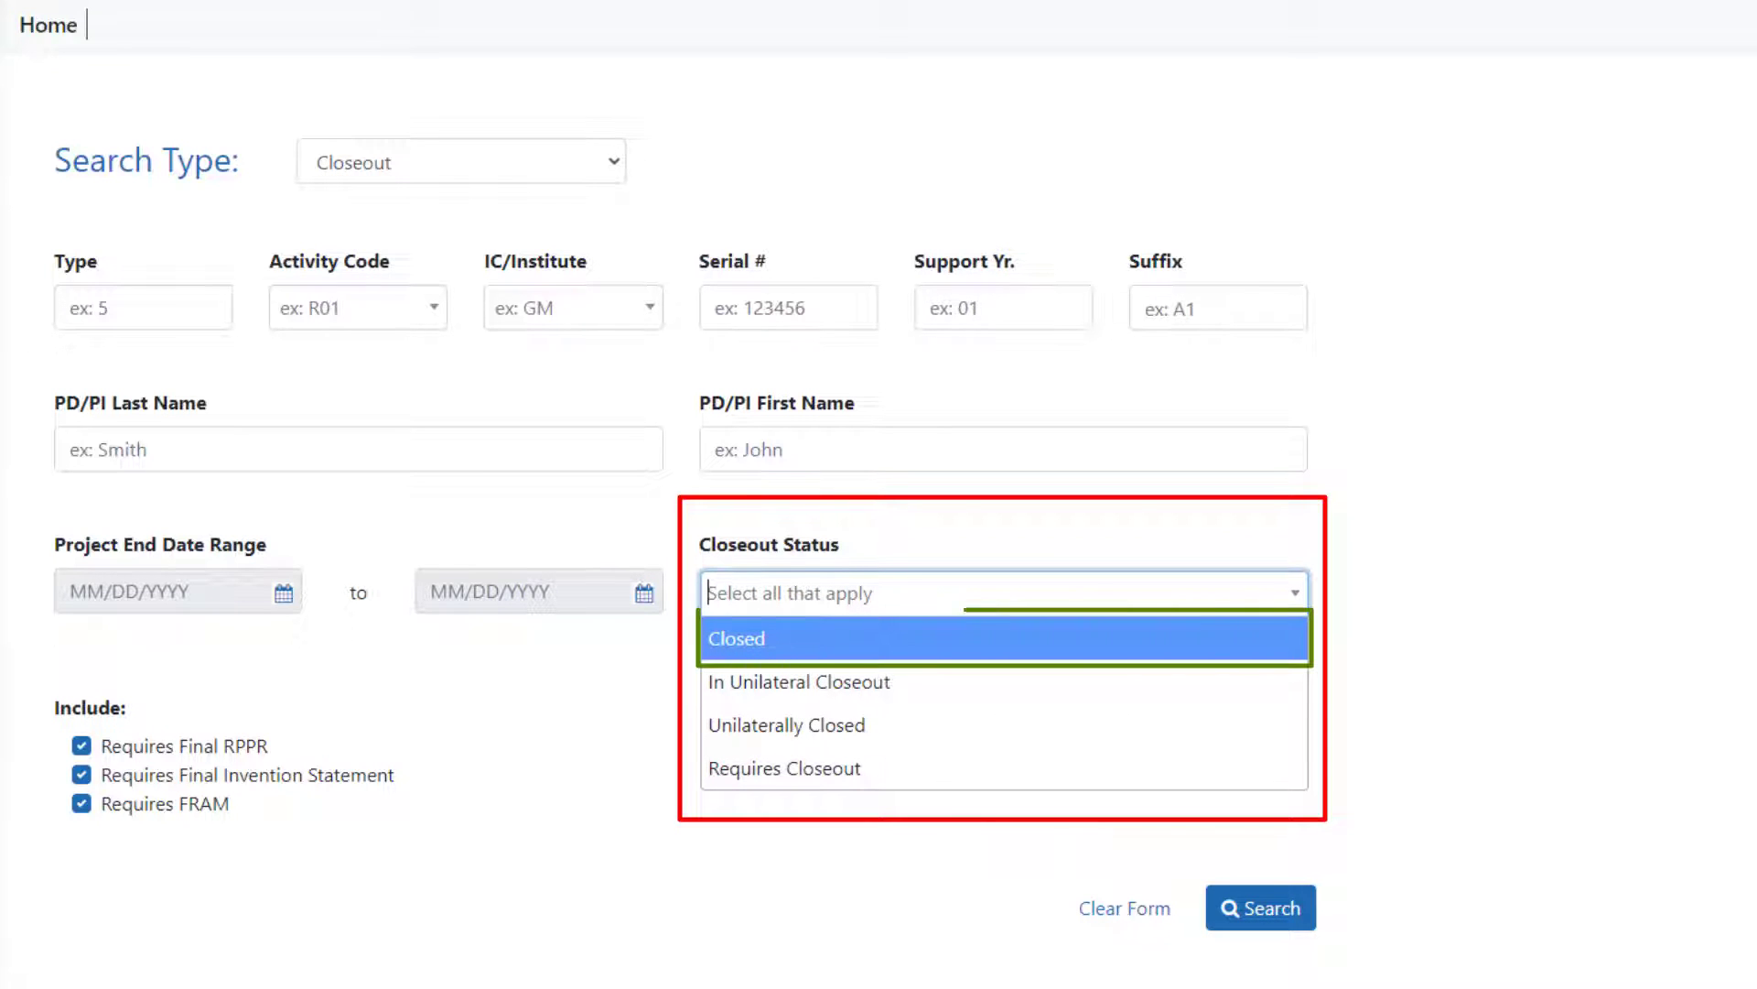